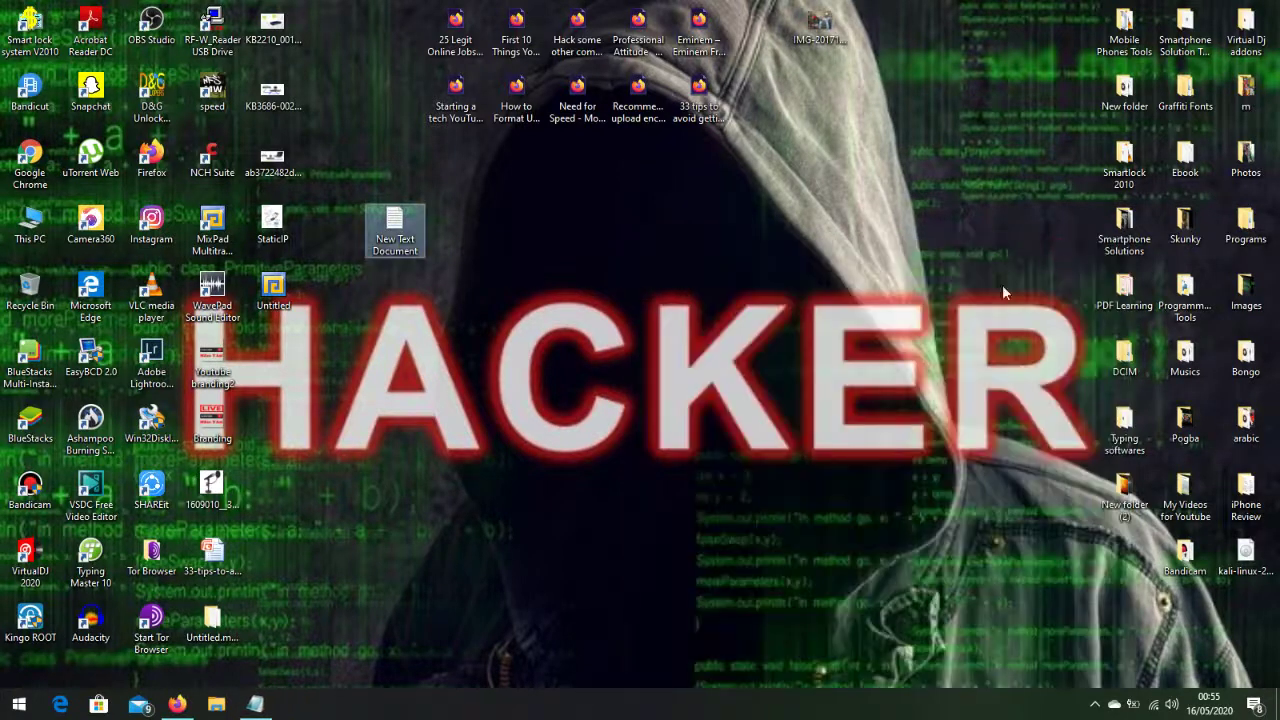
Bring the requirements note back on screen, move it right, and review its download link.
click(757, 310)
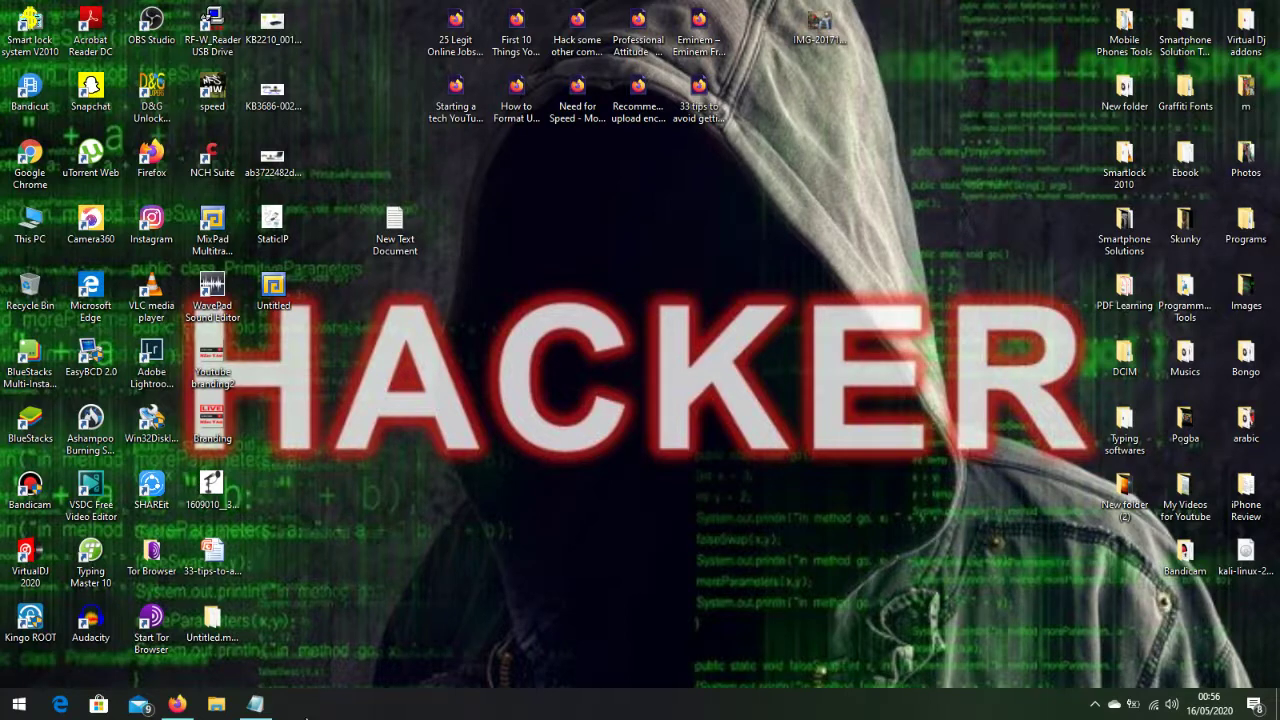
click(256, 706)
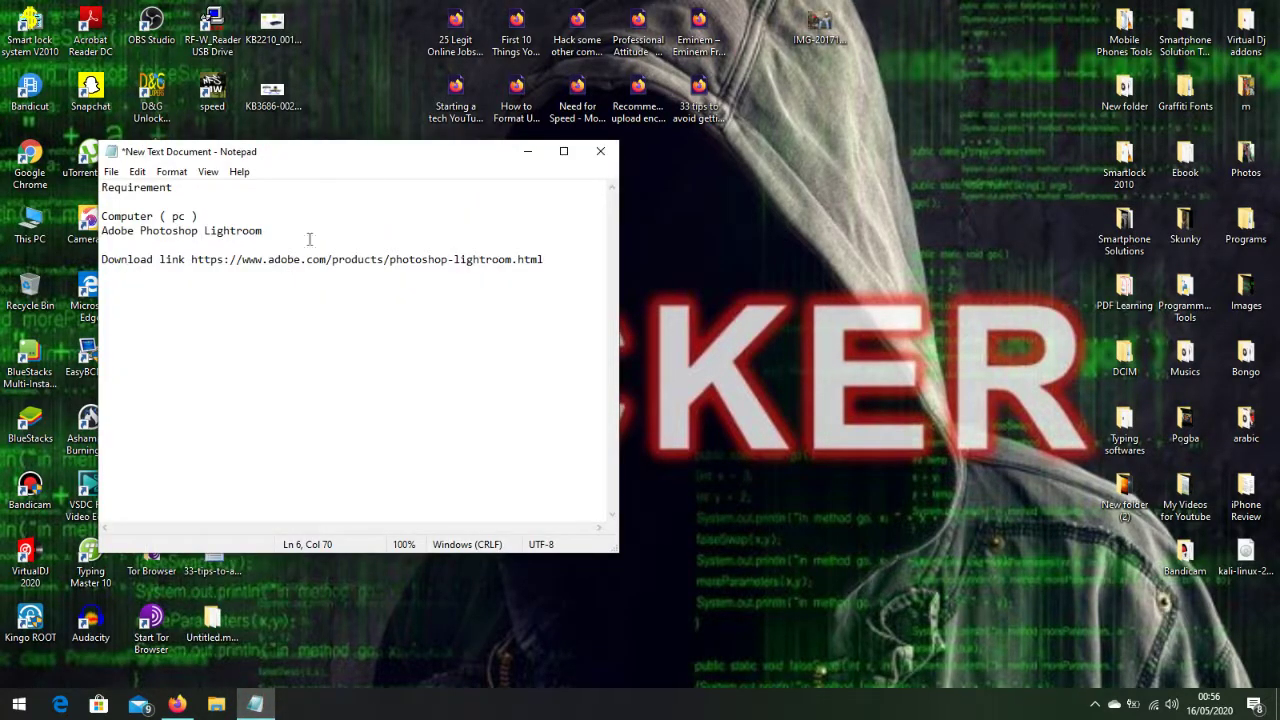
click(350, 160)
click(401, 152)
drag(408, 157, 704, 135)
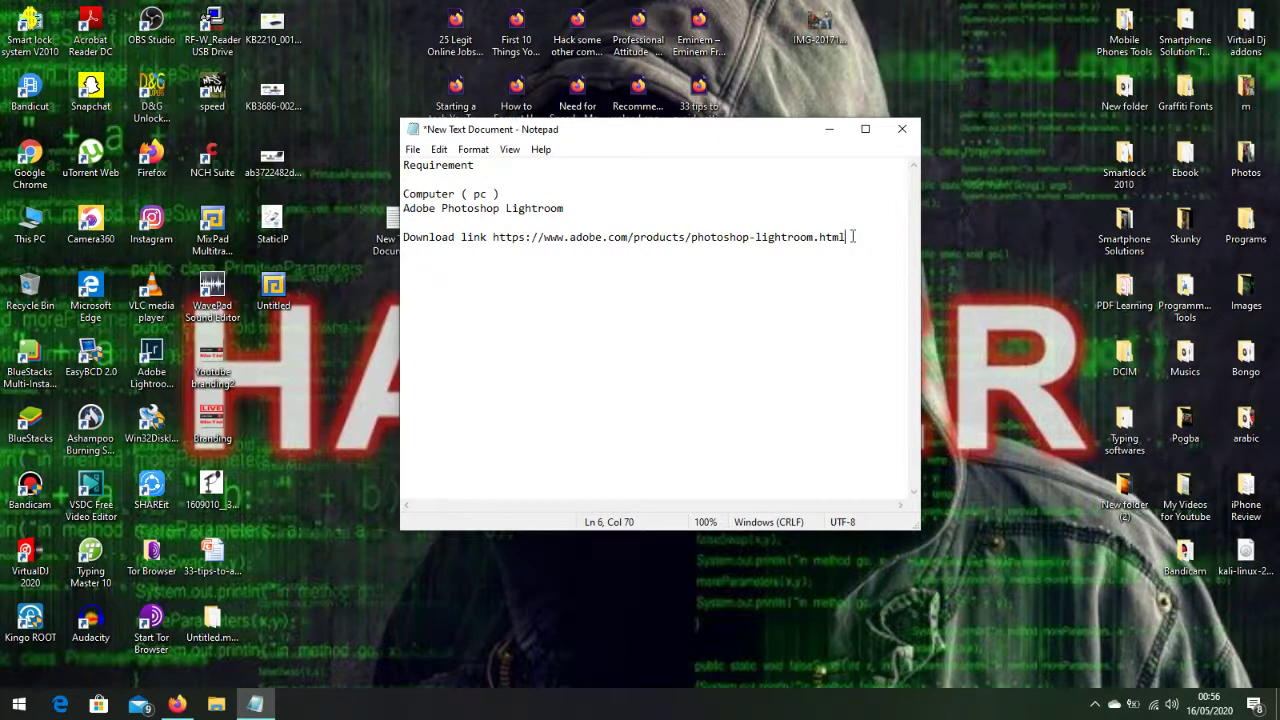
drag(853, 237, 404, 237)
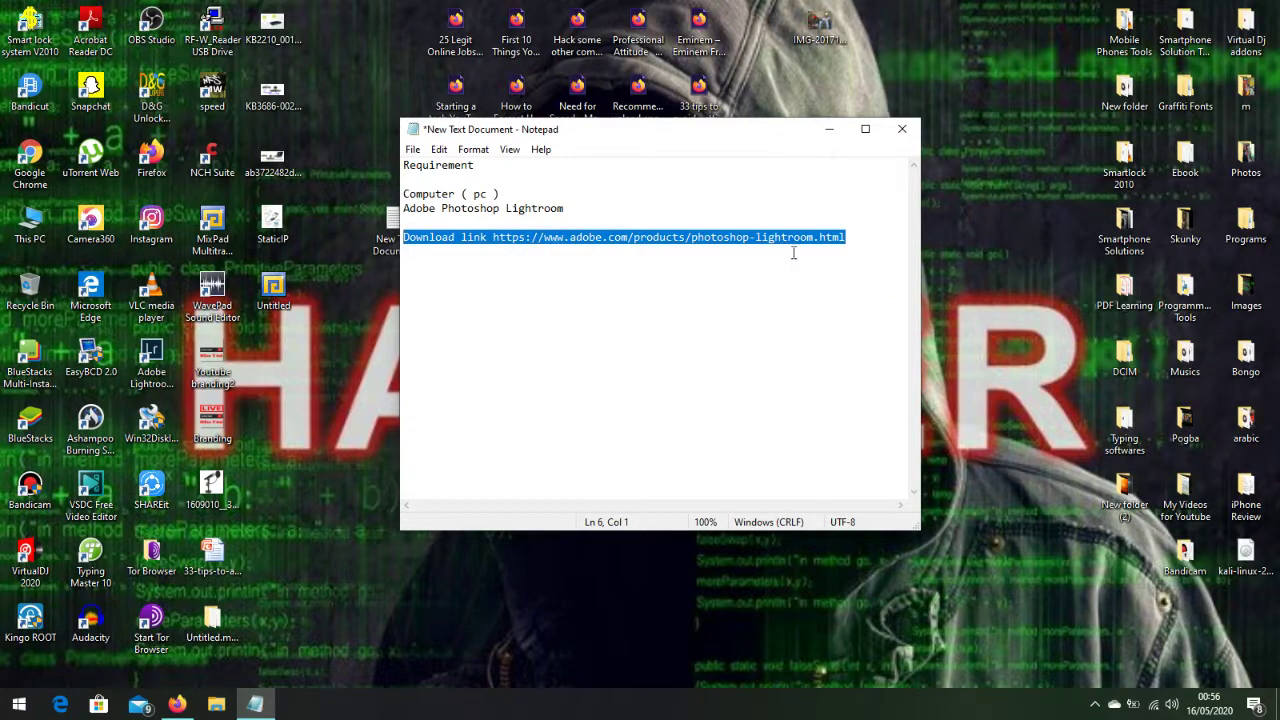
click(851, 263)
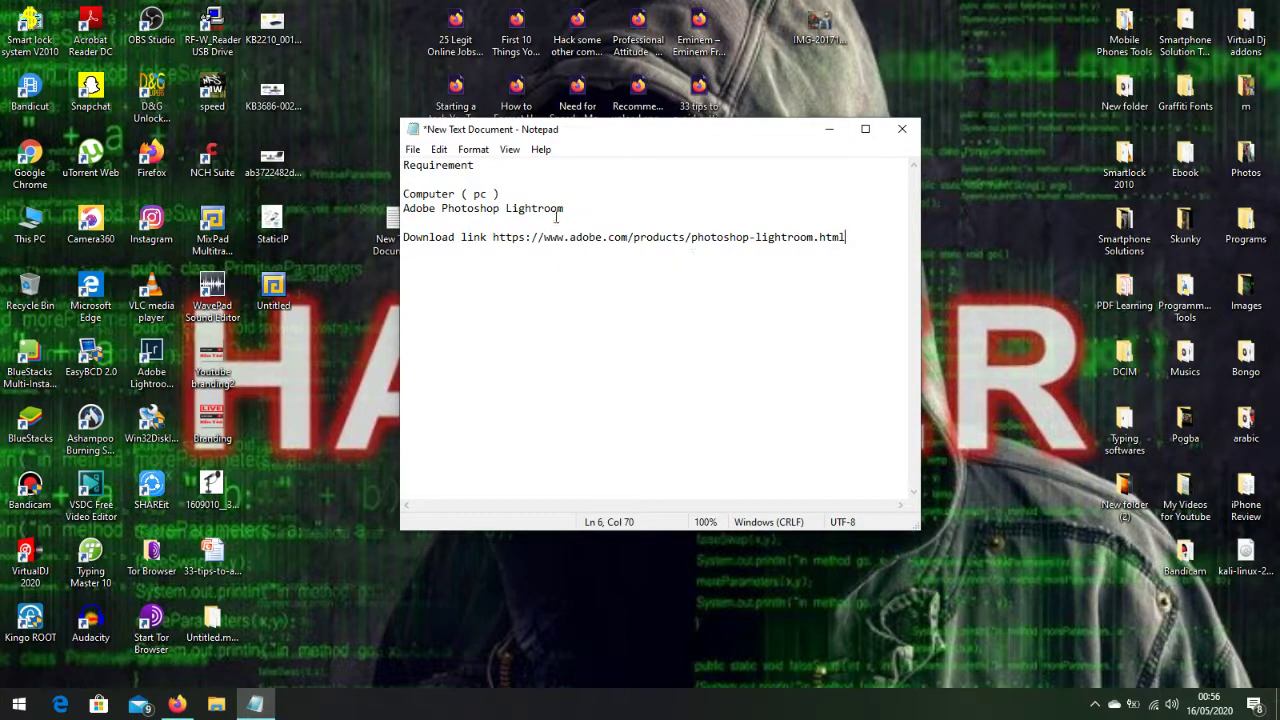
Put the note away and launch Adobe Lightroom Classic CC from the Start menu.
click(838, 133)
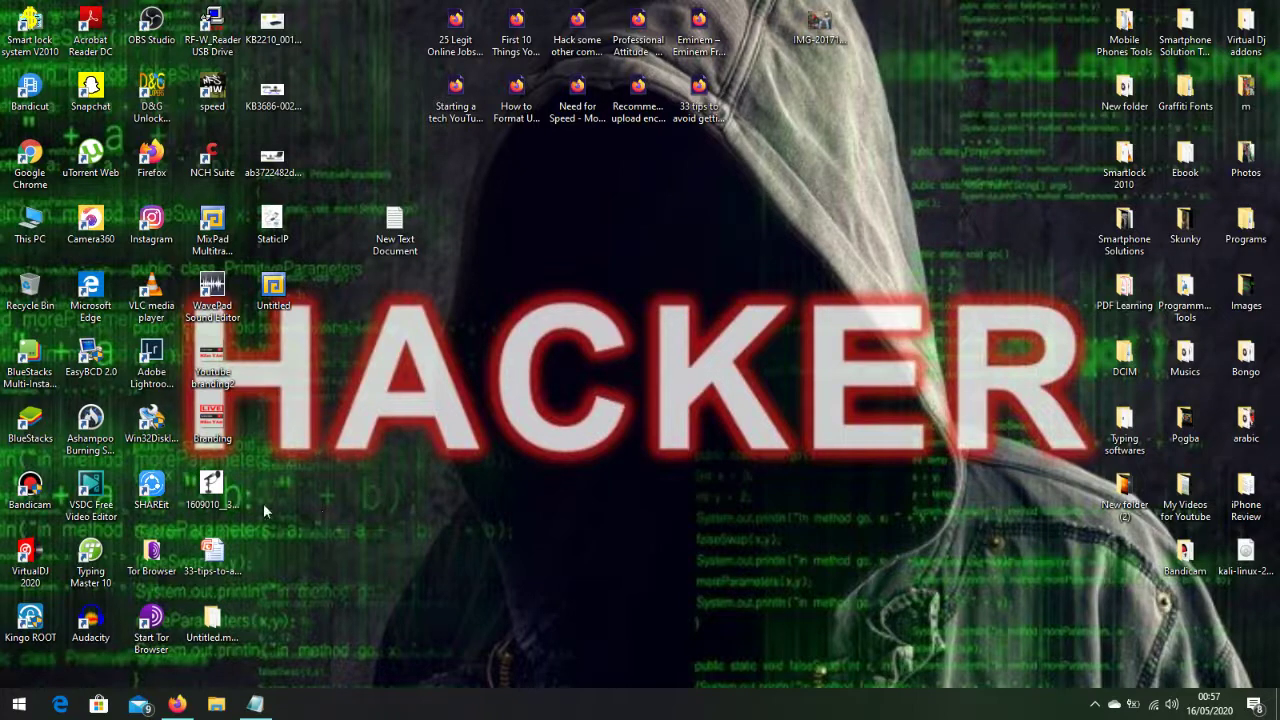
click(20, 708)
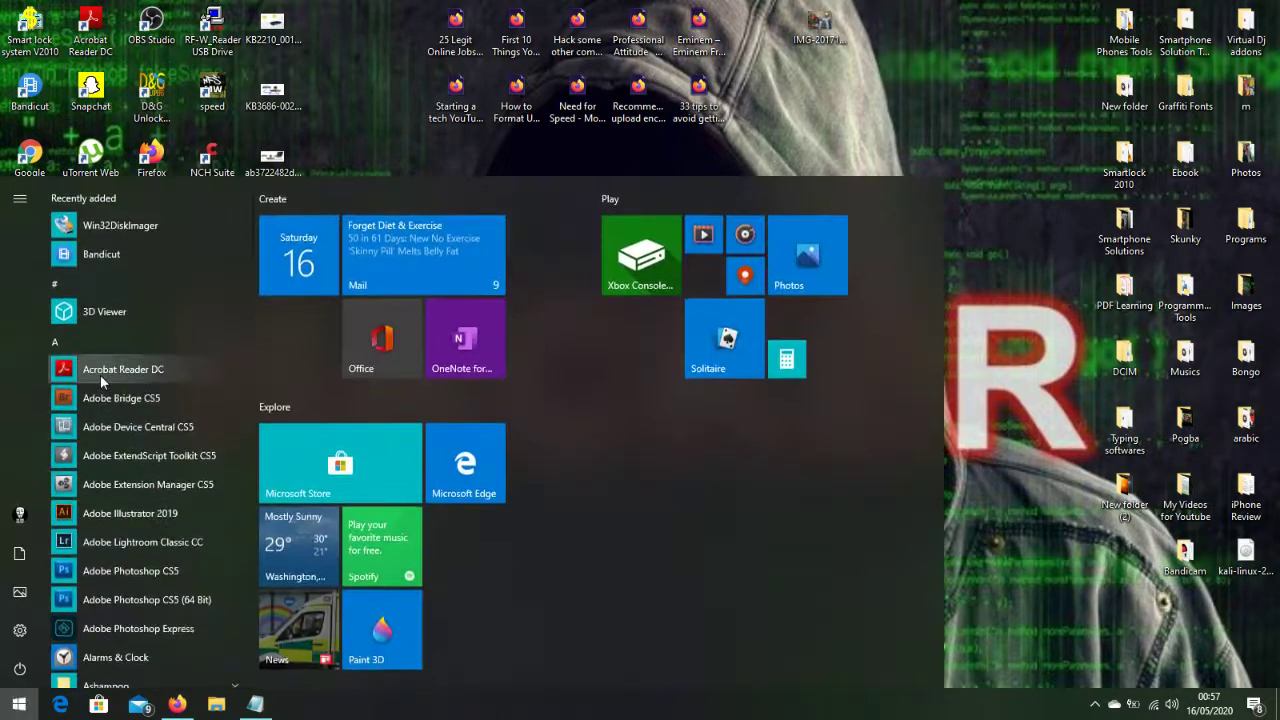
click(167, 545)
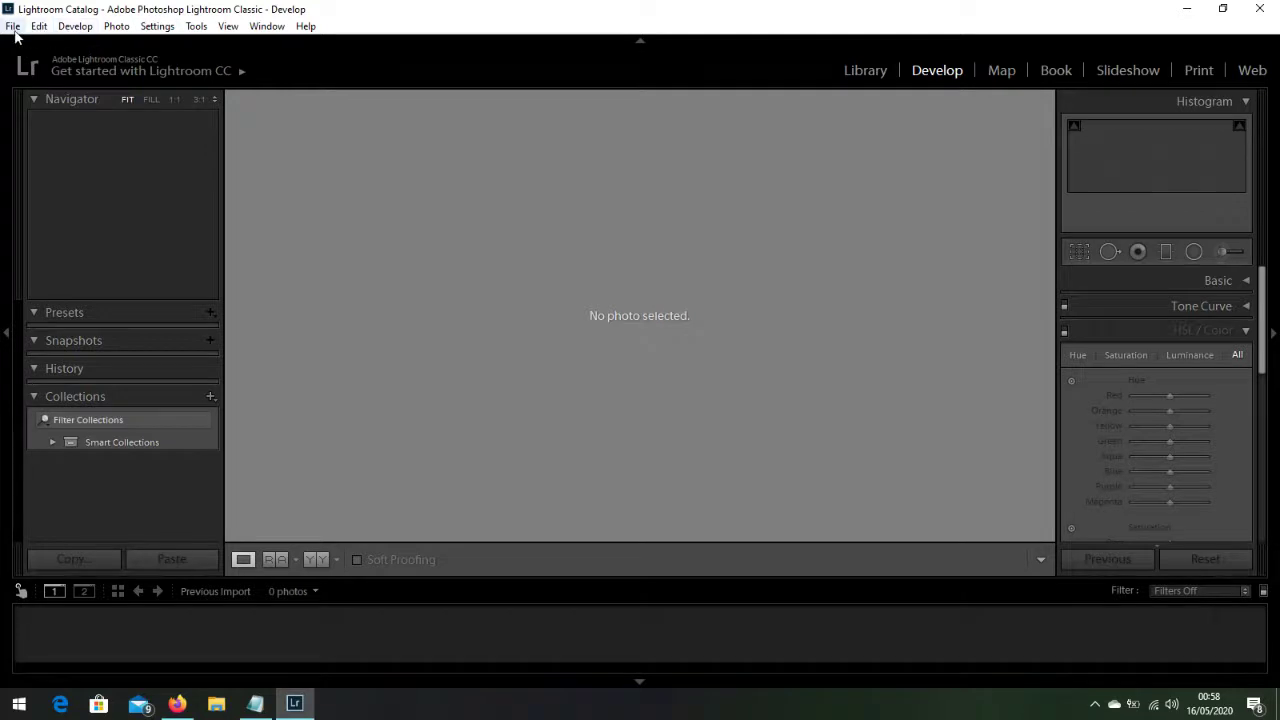
Open the Import dialog via File > Import Photos and Video.
click(13, 28)
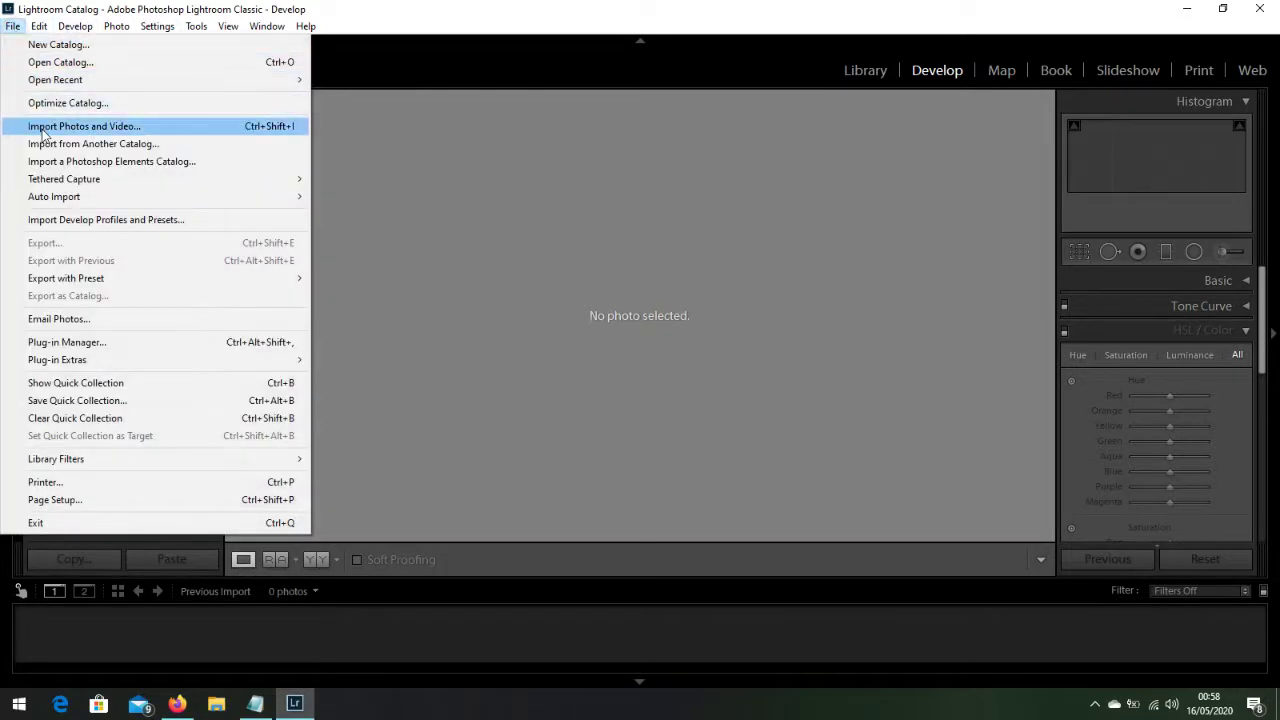
click(112, 130)
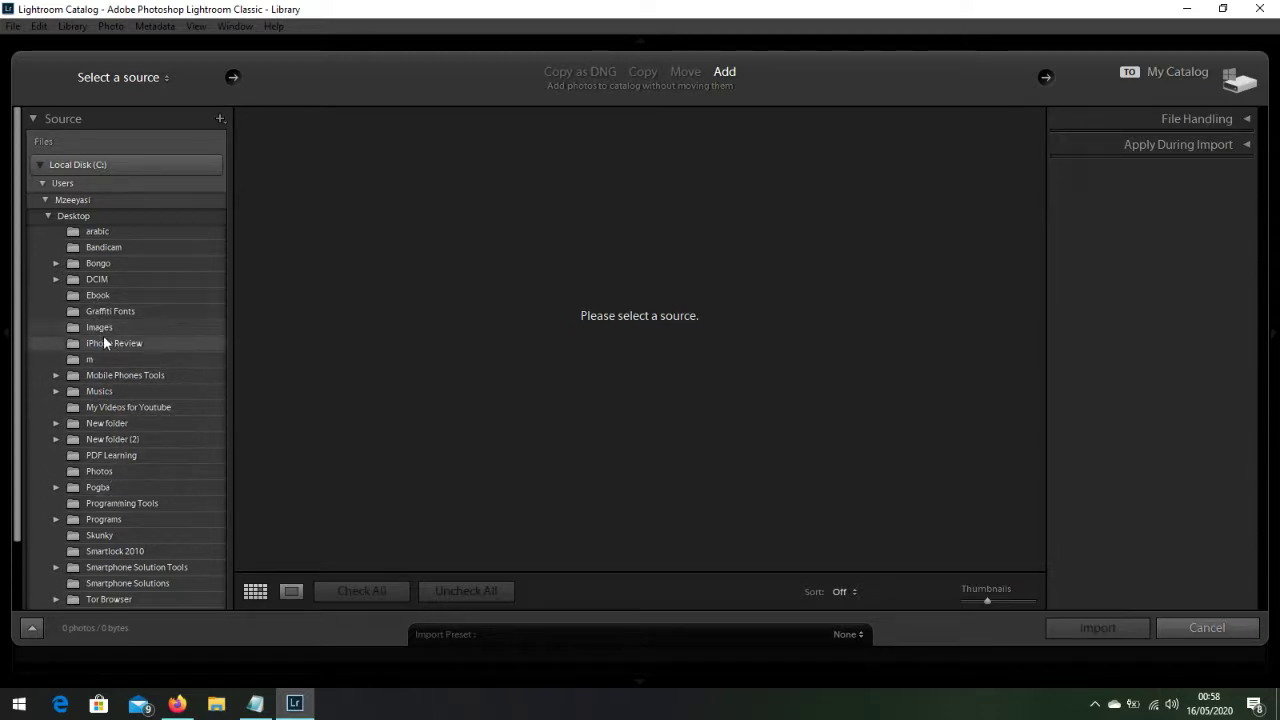
Use the Desktop Images folder as source and check only blue-dodge-challenger-5k-tc-1280x720.jpg.
click(109, 329)
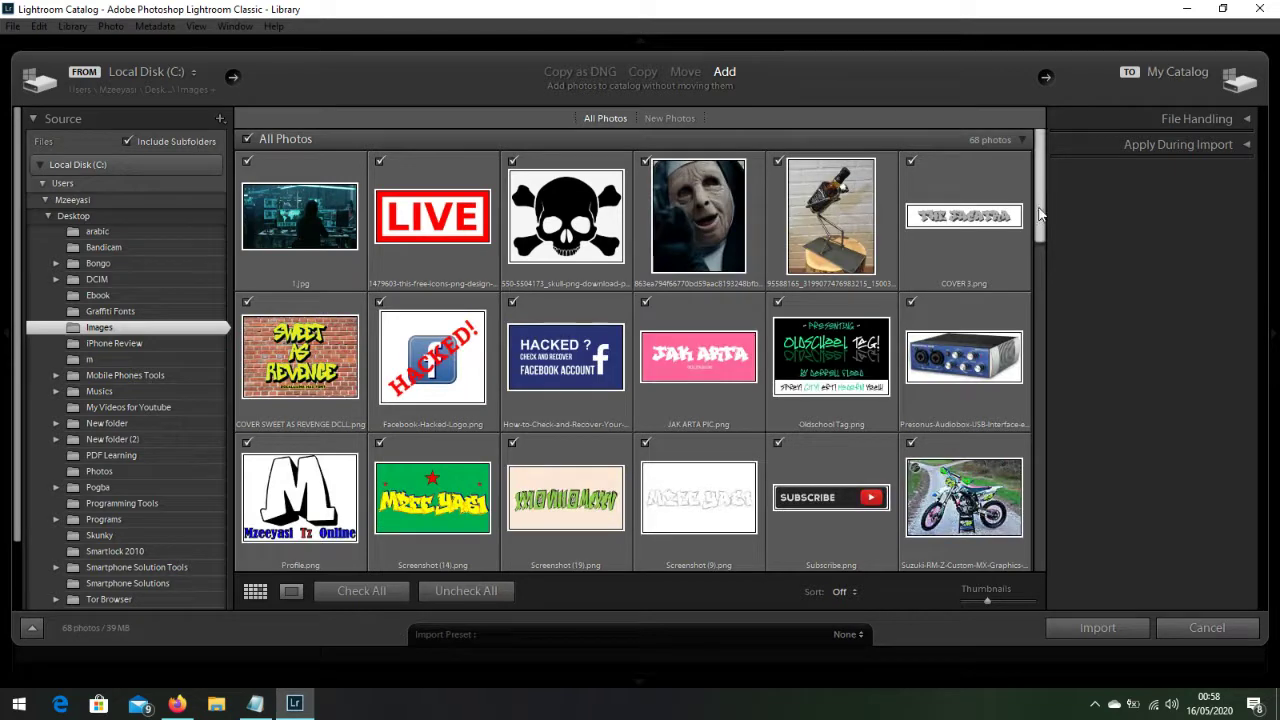
drag(1040, 213, 1043, 522)
drag(1042, 507, 1040, 372)
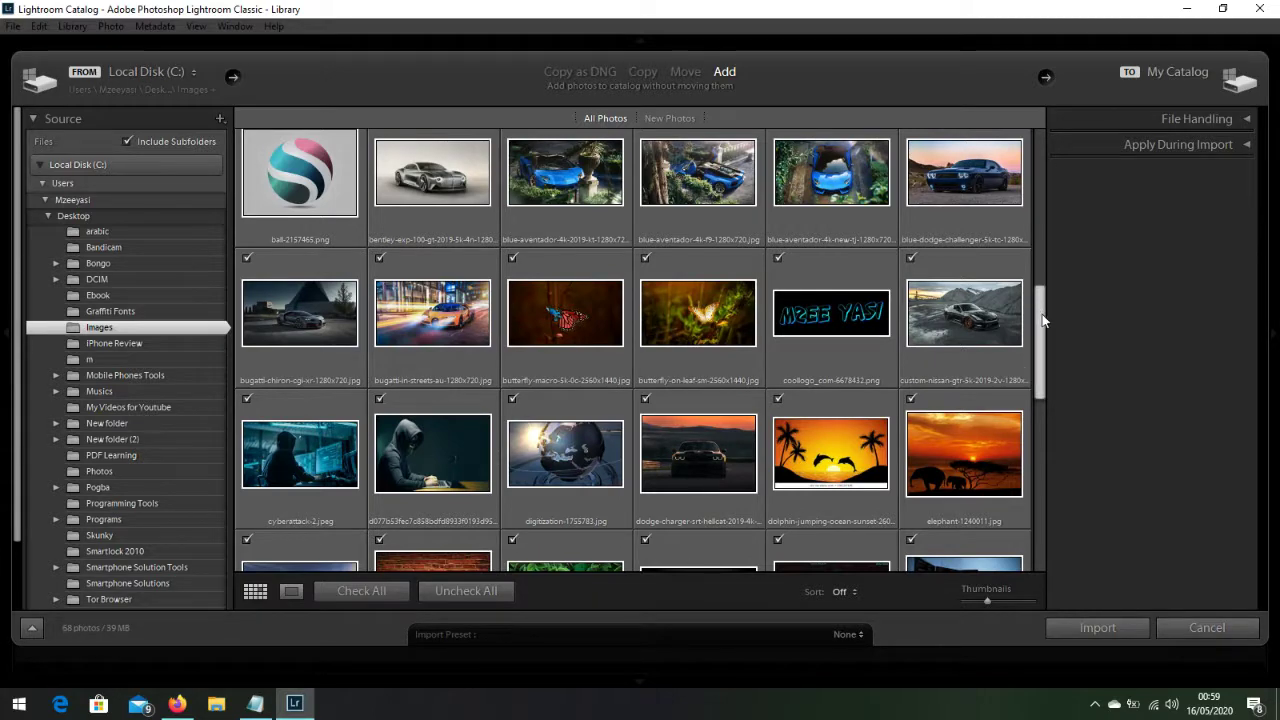
drag(1045, 305, 1028, 134)
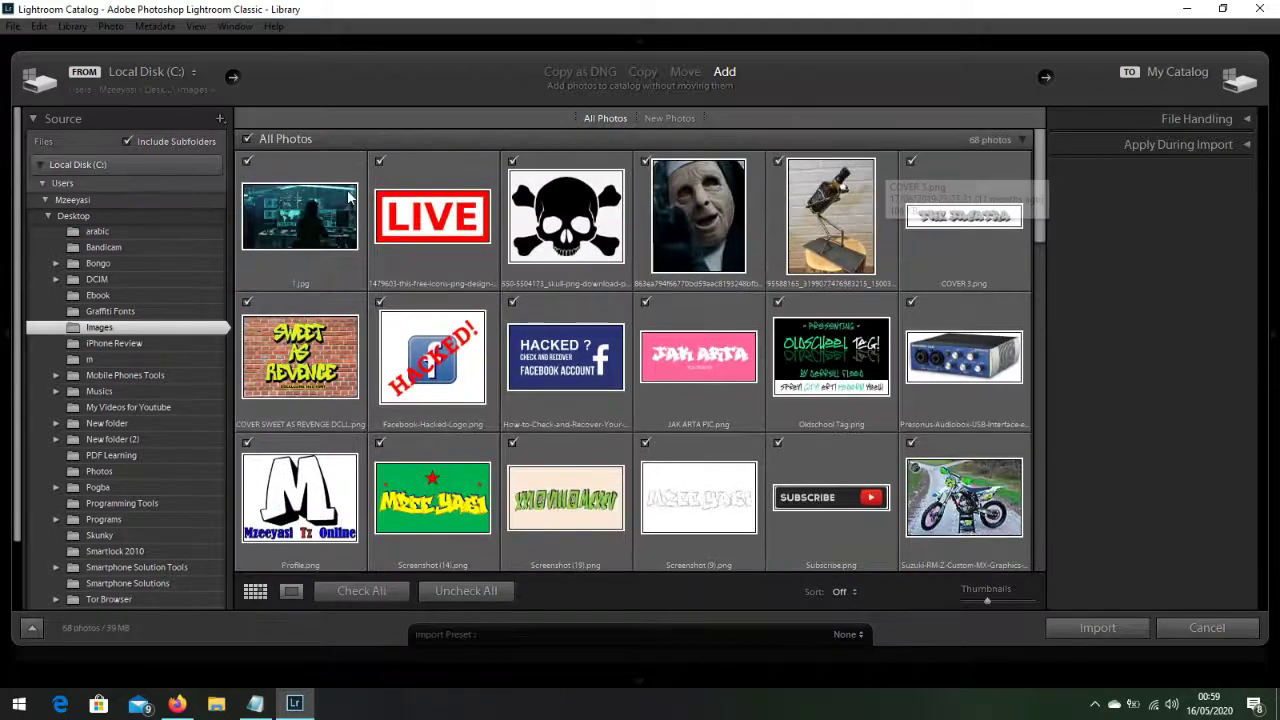
click(247, 139)
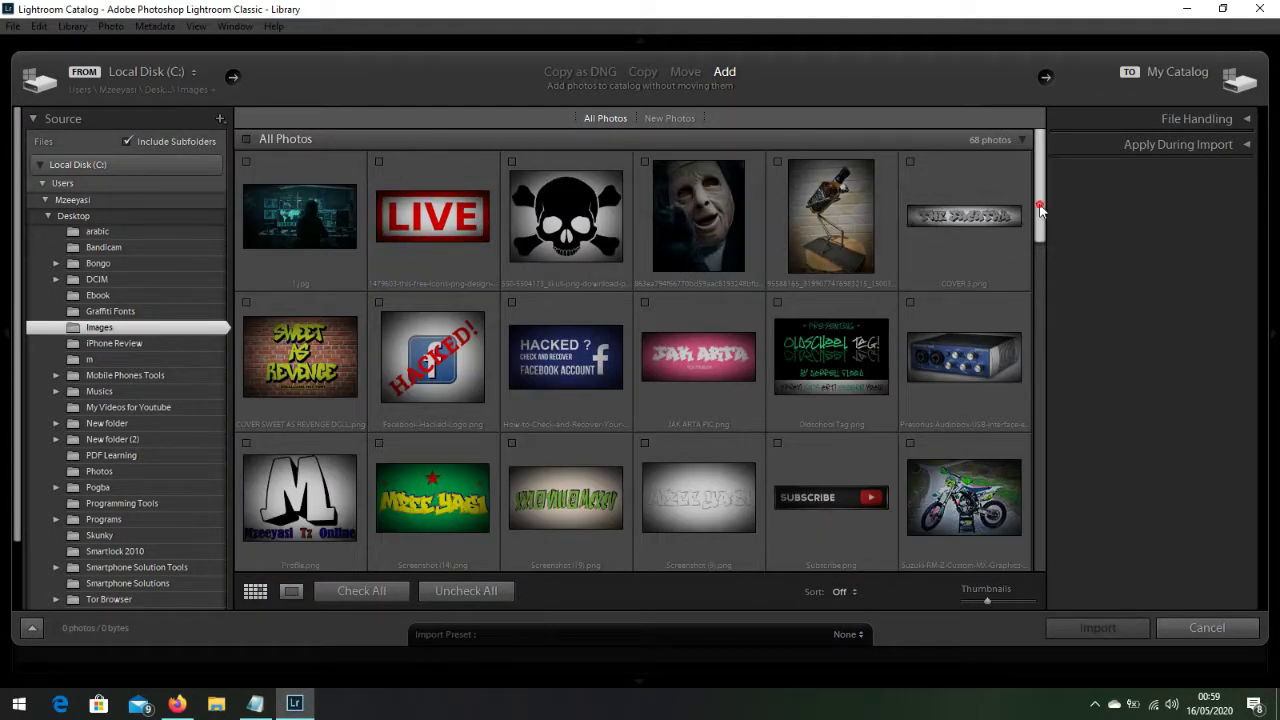
drag(1040, 207, 1047, 311)
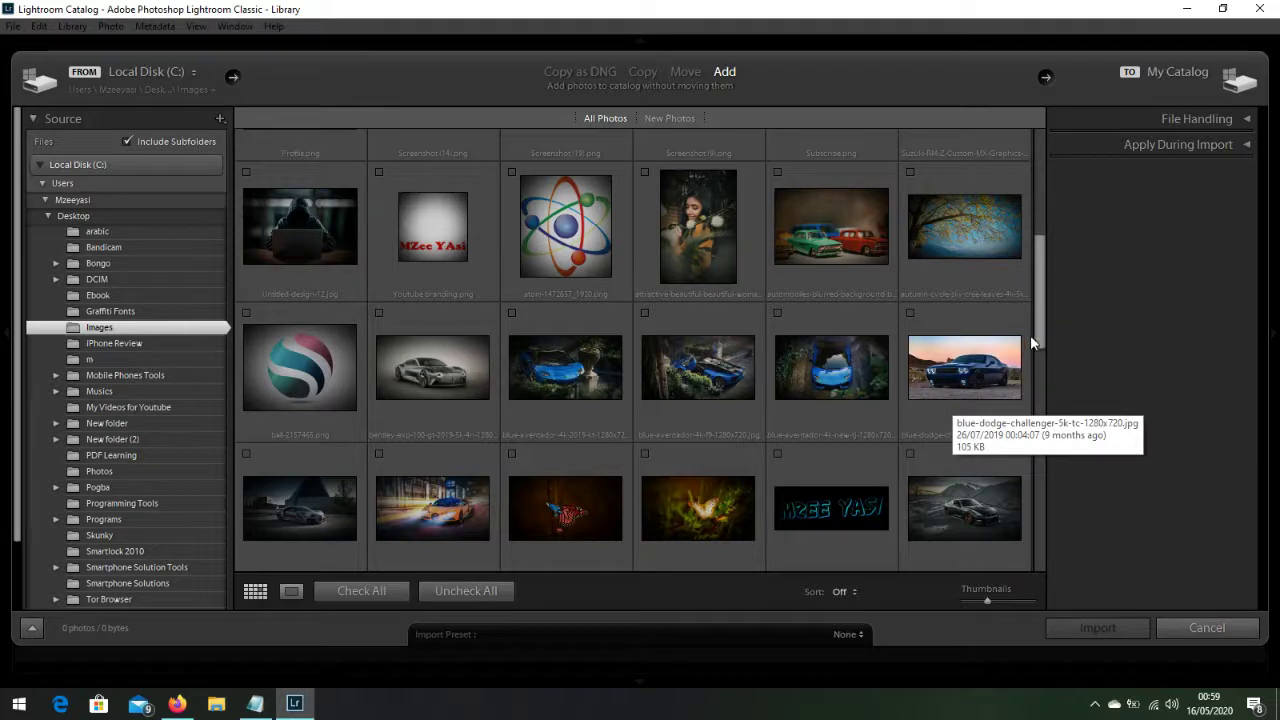
mouse_move(1040, 320)
mouse_down()
mouse_move(1040, 394)
mouse_move(1040, 307)
mouse_up()
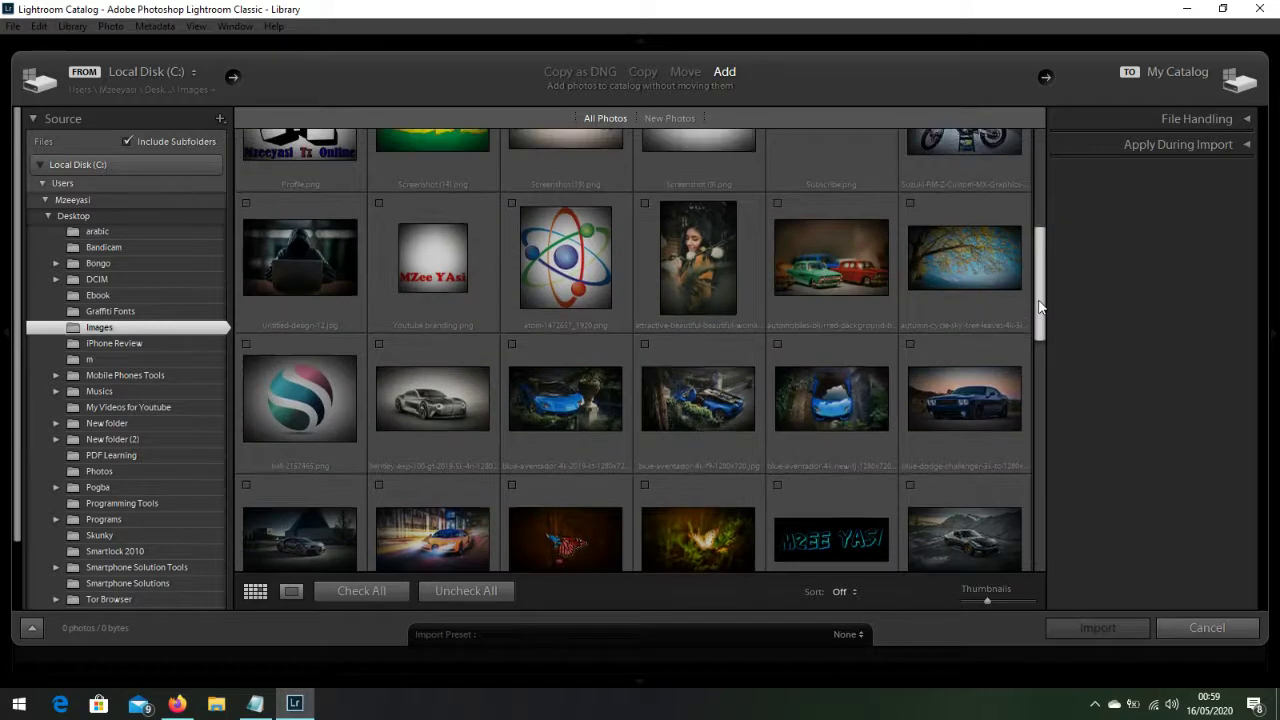
click(935, 403)
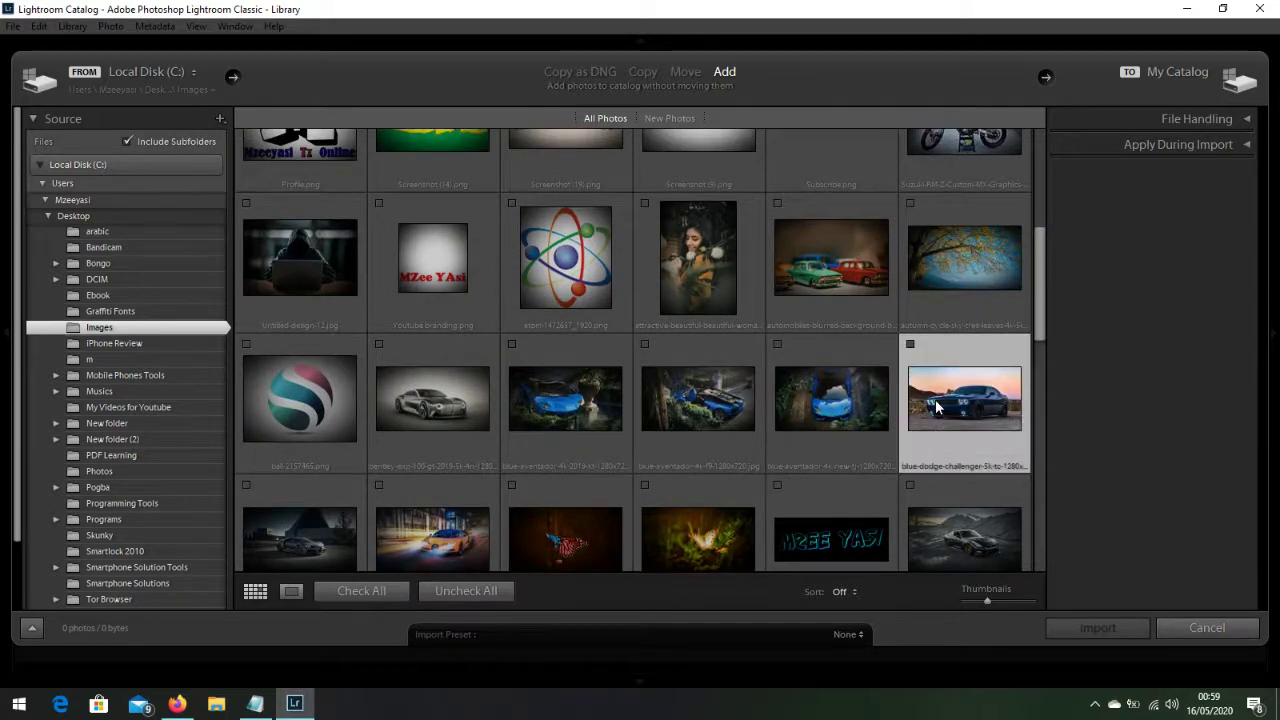
click(910, 343)
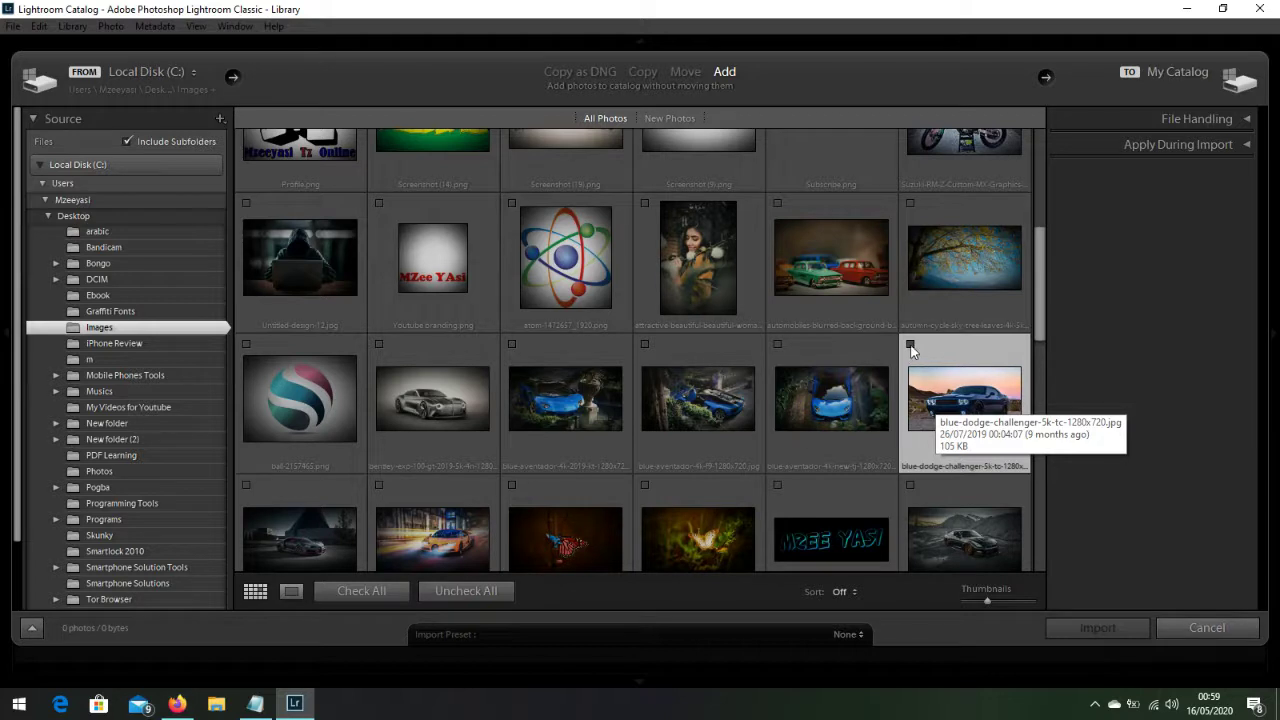
click(910, 345)
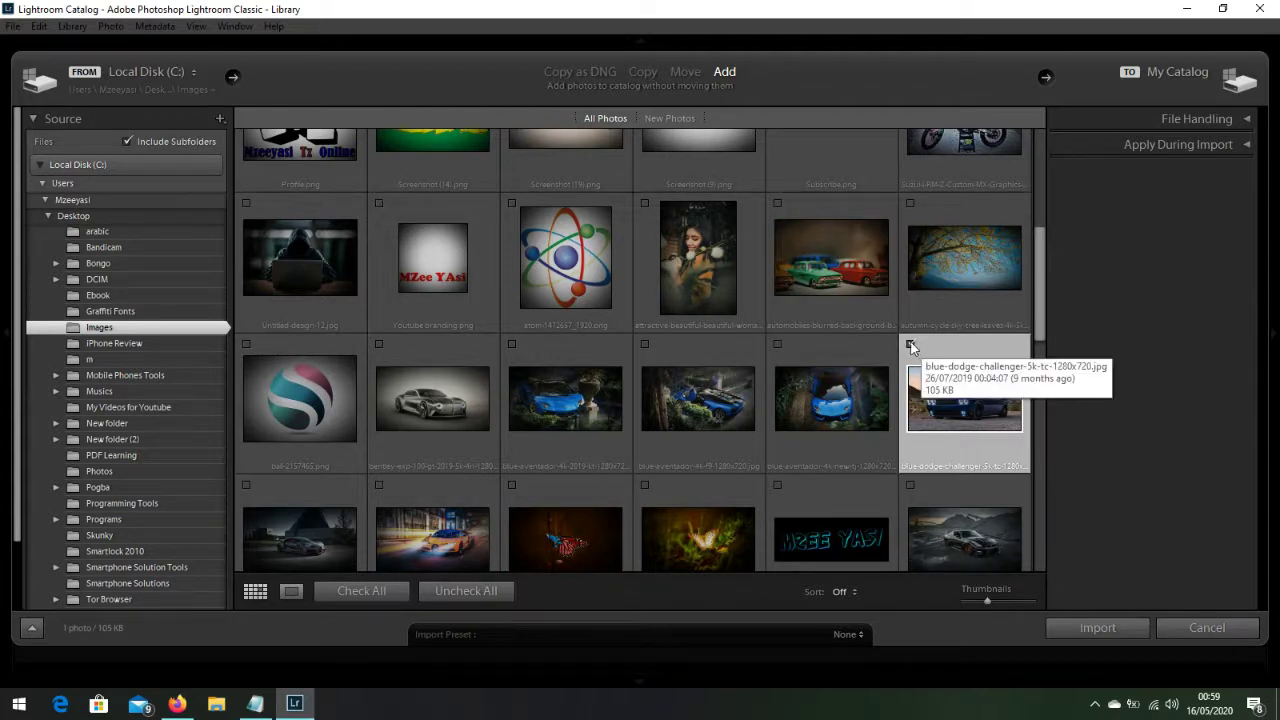
Import the Challenger photo, view it large, switch to Develop and collapse HSL / Color.
click(1100, 627)
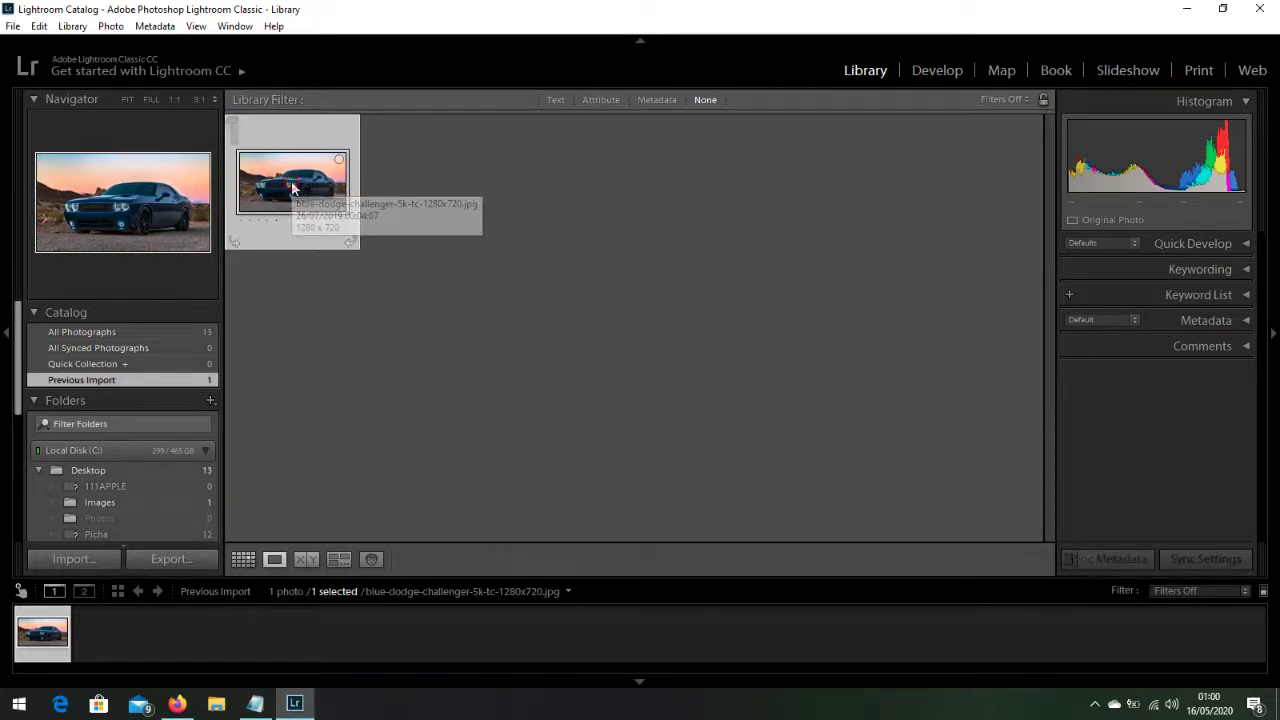
double_click(292, 188)
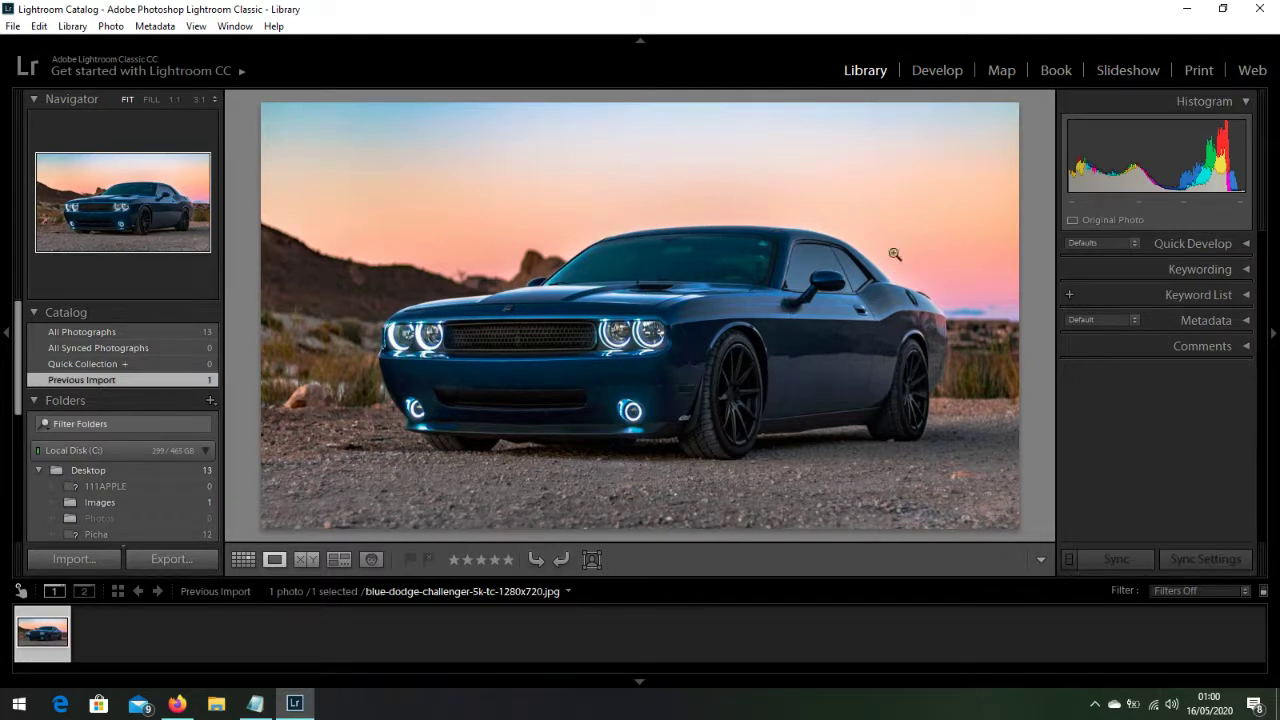
click(947, 76)
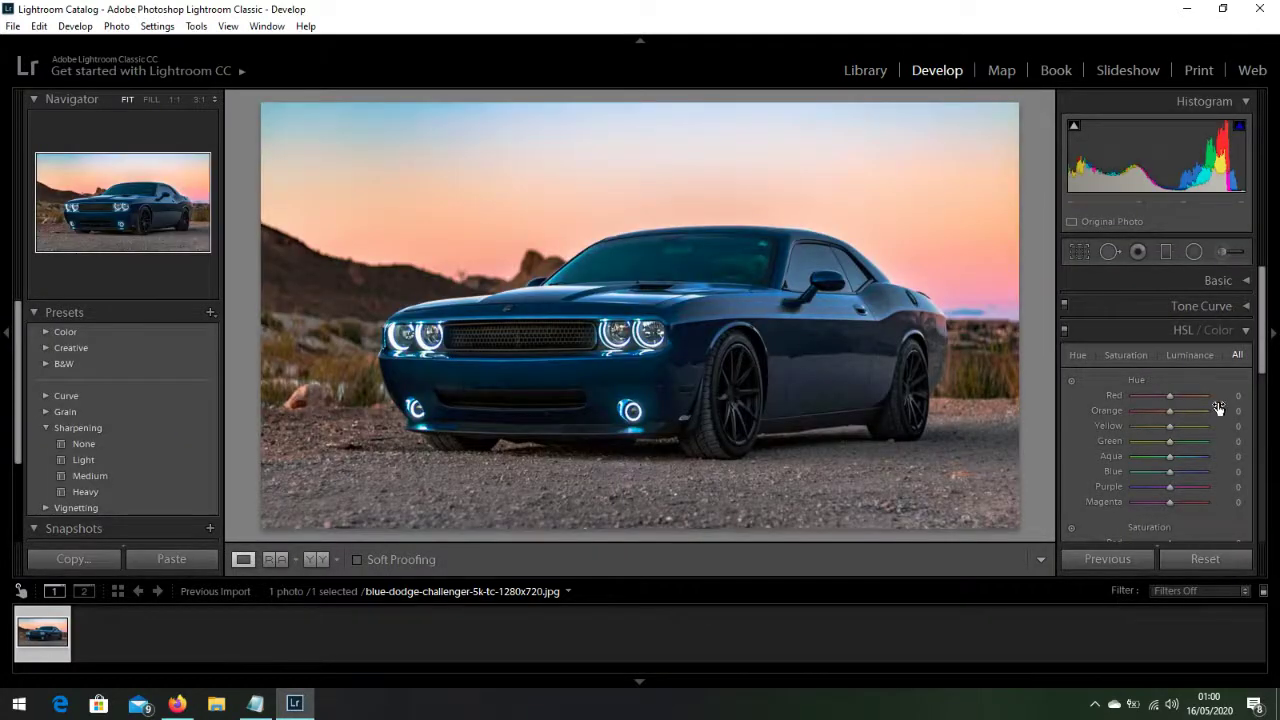
click(1245, 333)
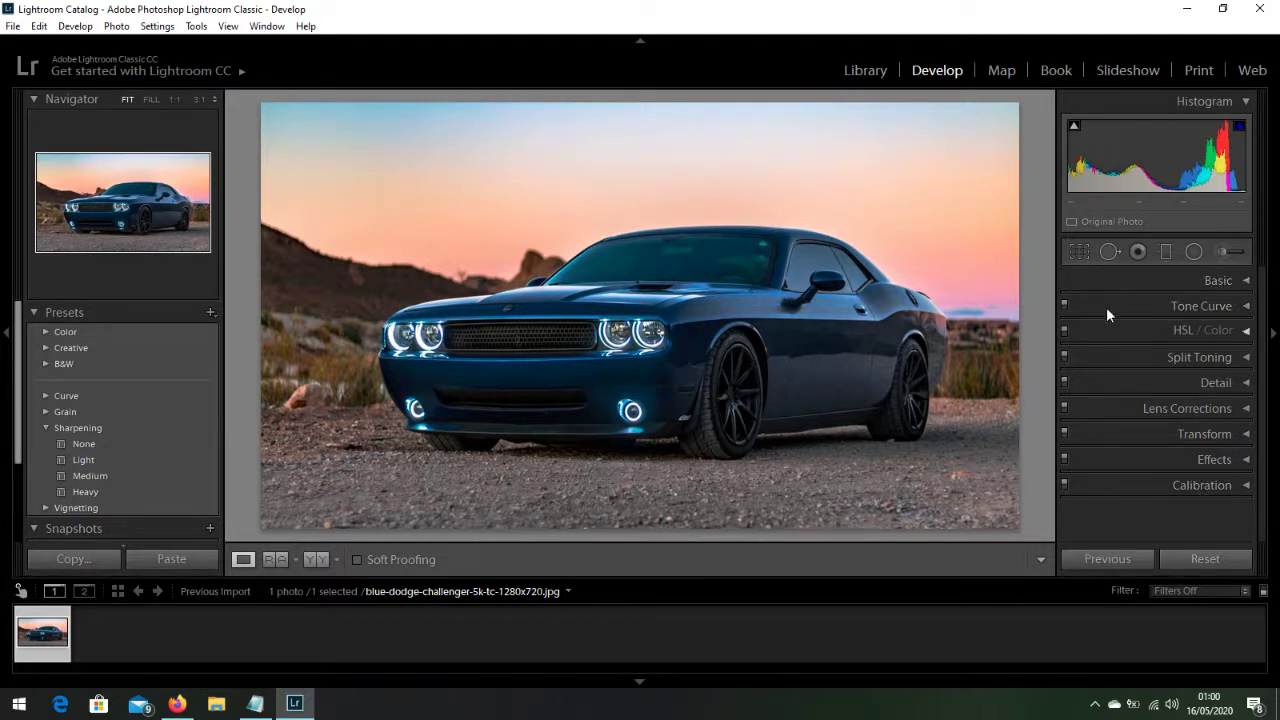
Apply Auto tone in the Basic panel: Exposure +0.21, Highlights −88, Shadows +61, Whites +34, Blacks −19.
click(1246, 283)
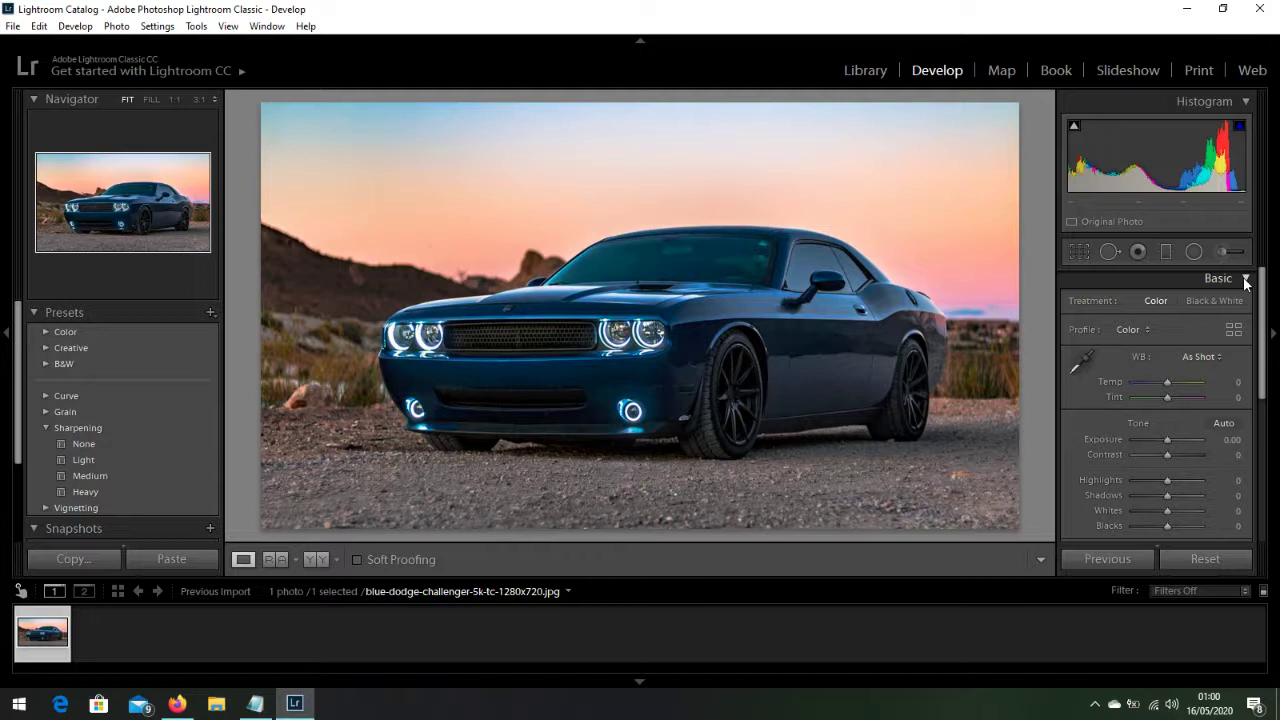
click(1224, 424)
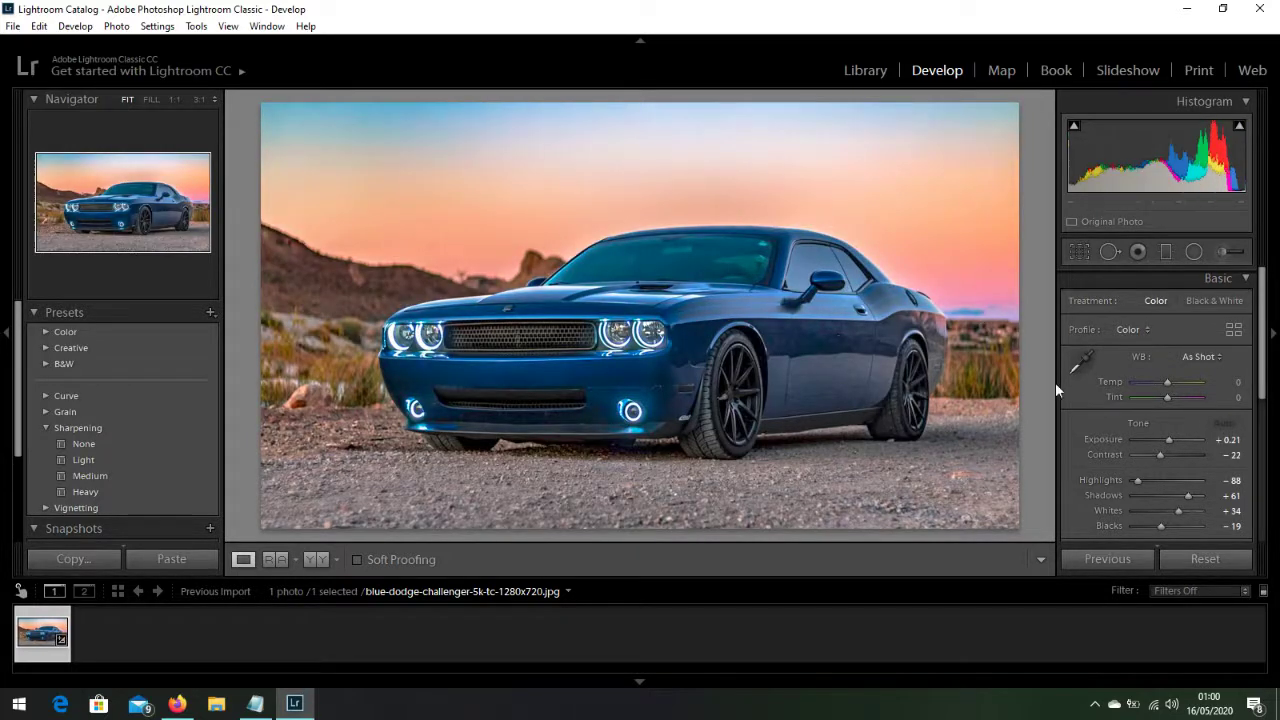
click(1246, 279)
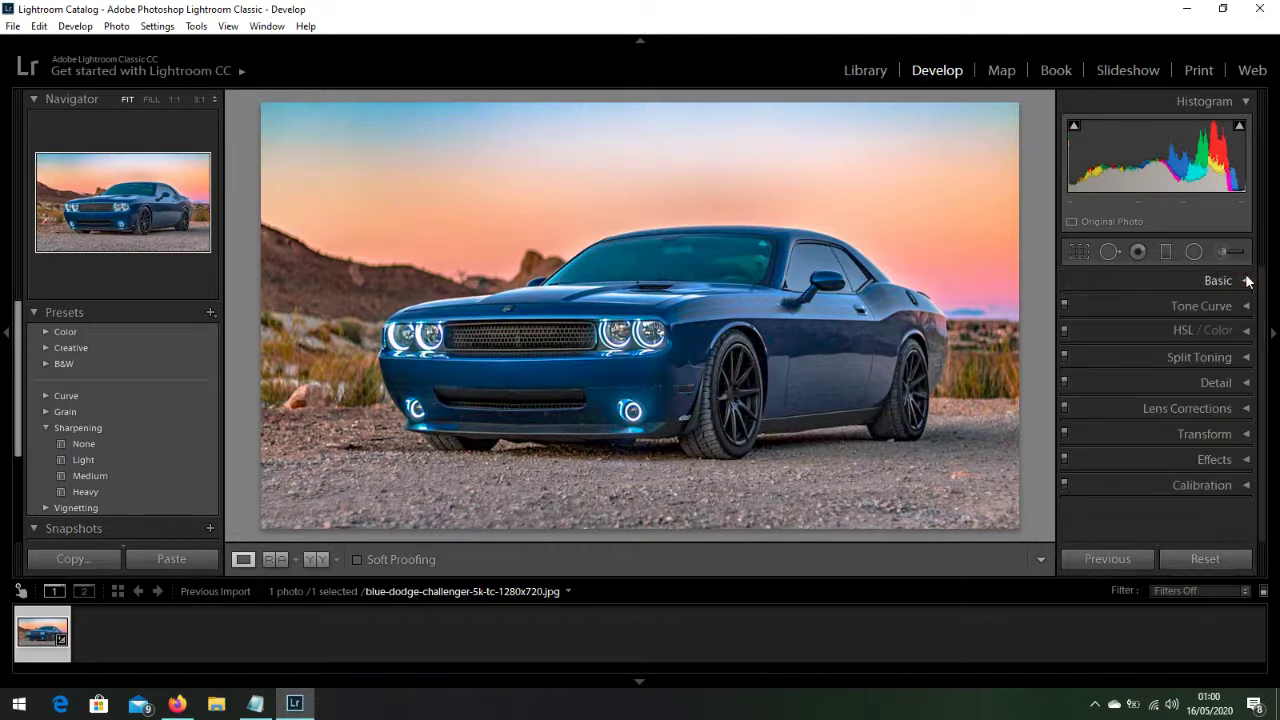
Set the HSL Hue sliders to Red −100, Orange +47 and Blue −40.
click(1247, 331)
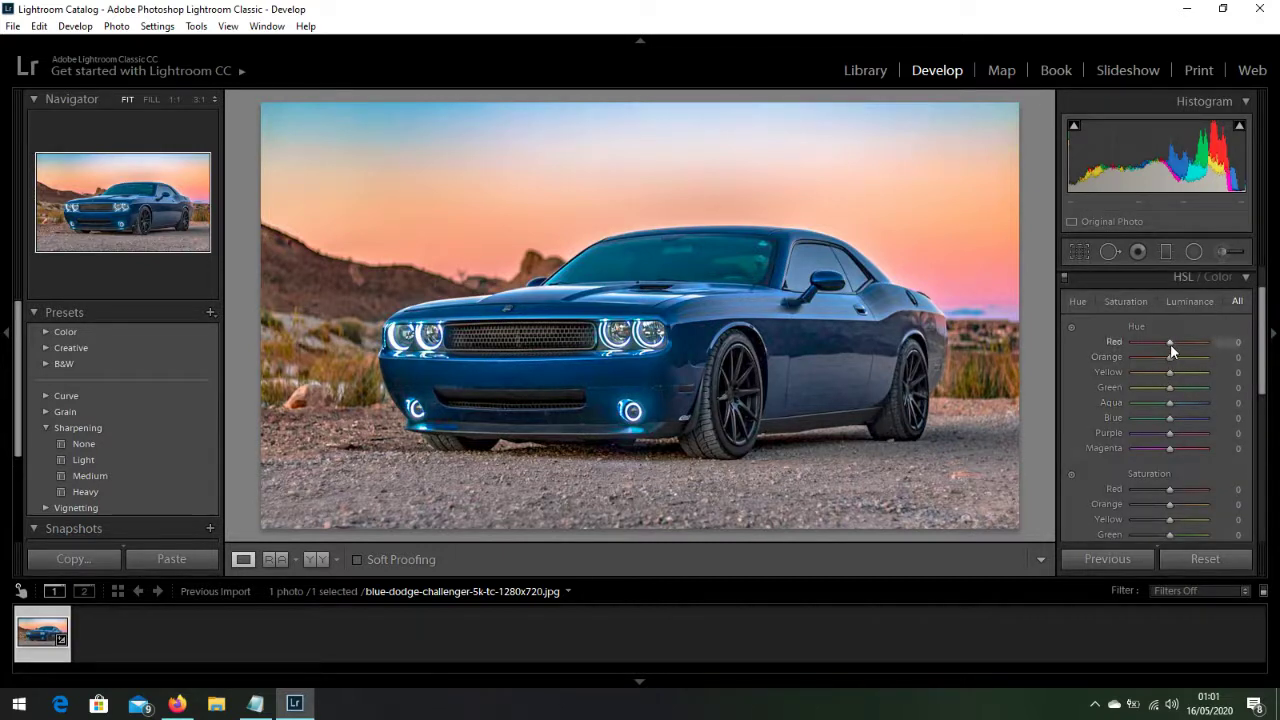
drag(1170, 344, 1084, 361)
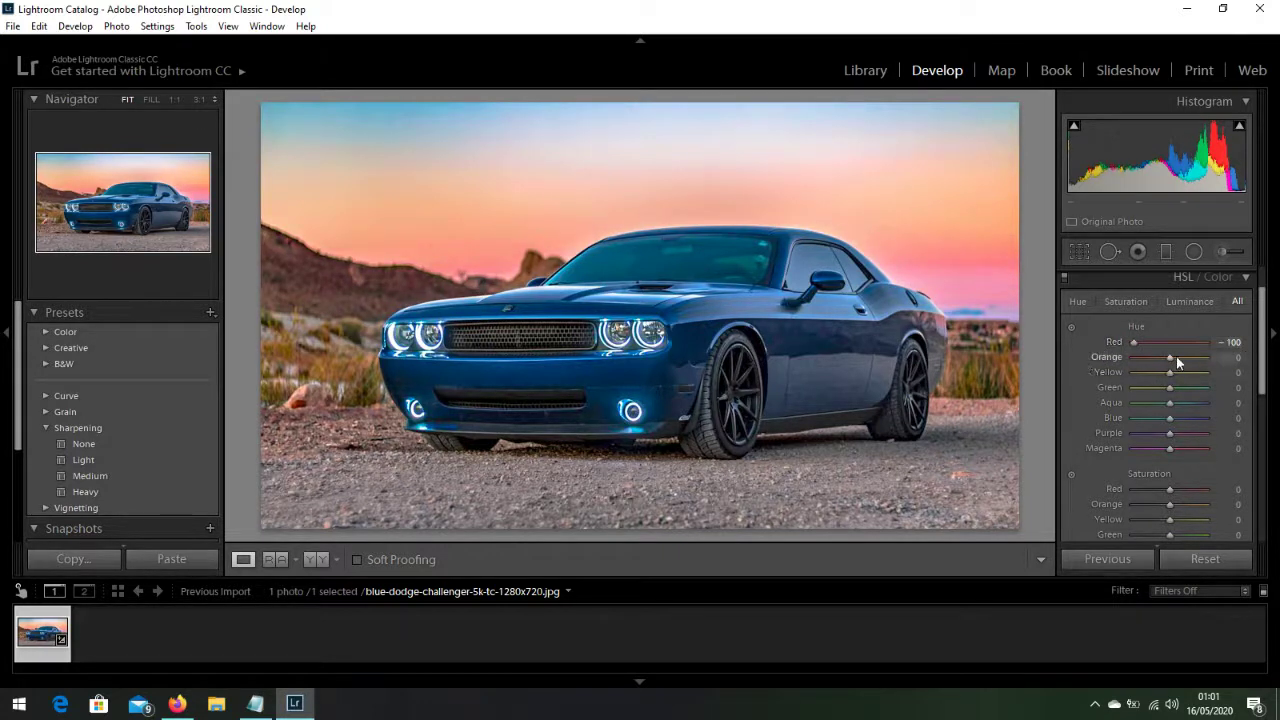
drag(1170, 358, 1170, 392)
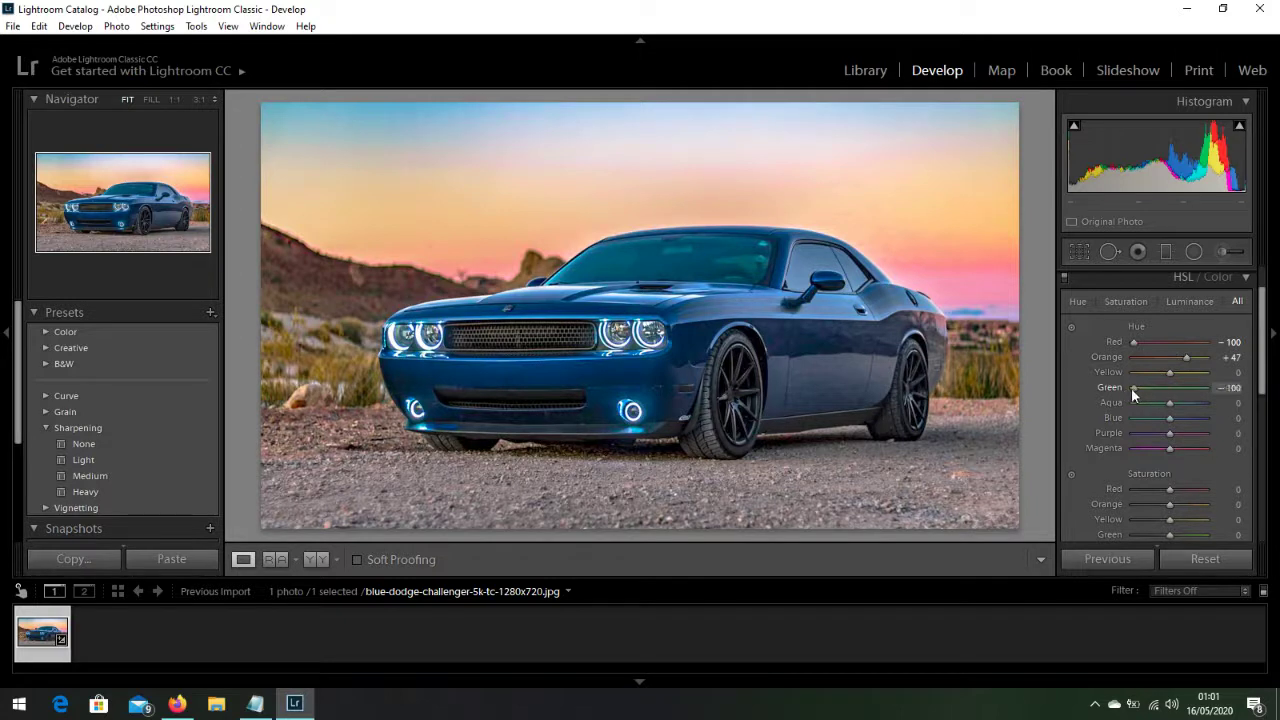
drag(1228, 405, 1156, 420)
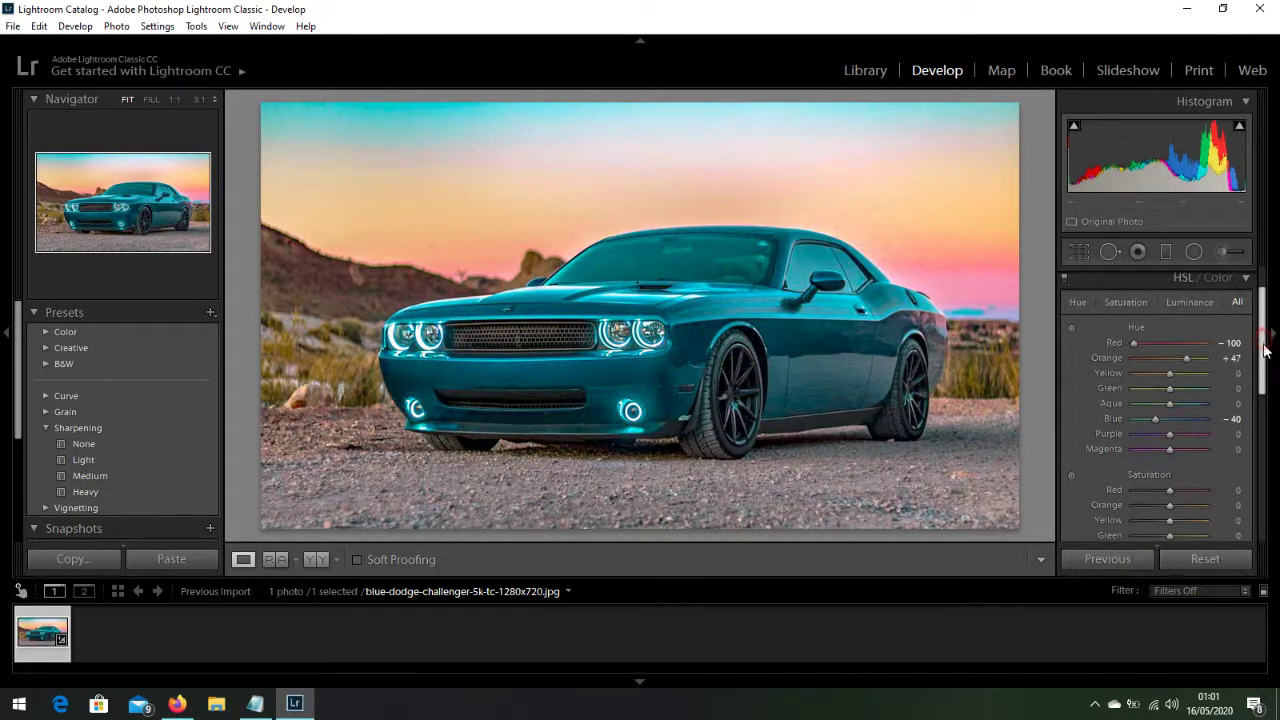
mouse_move(1262, 373)
mouse_down()
mouse_move(1262, 315)
mouse_move(1260, 363)
mouse_up()
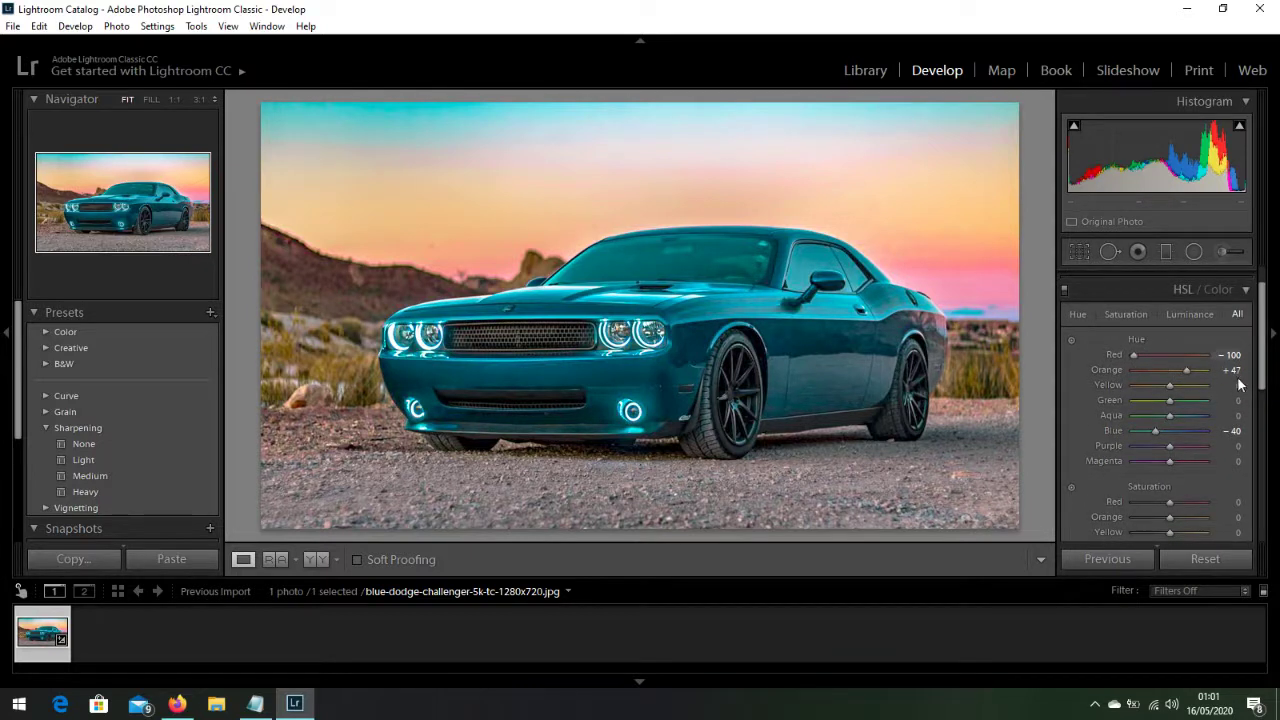
drag(1262, 376, 1267, 407)
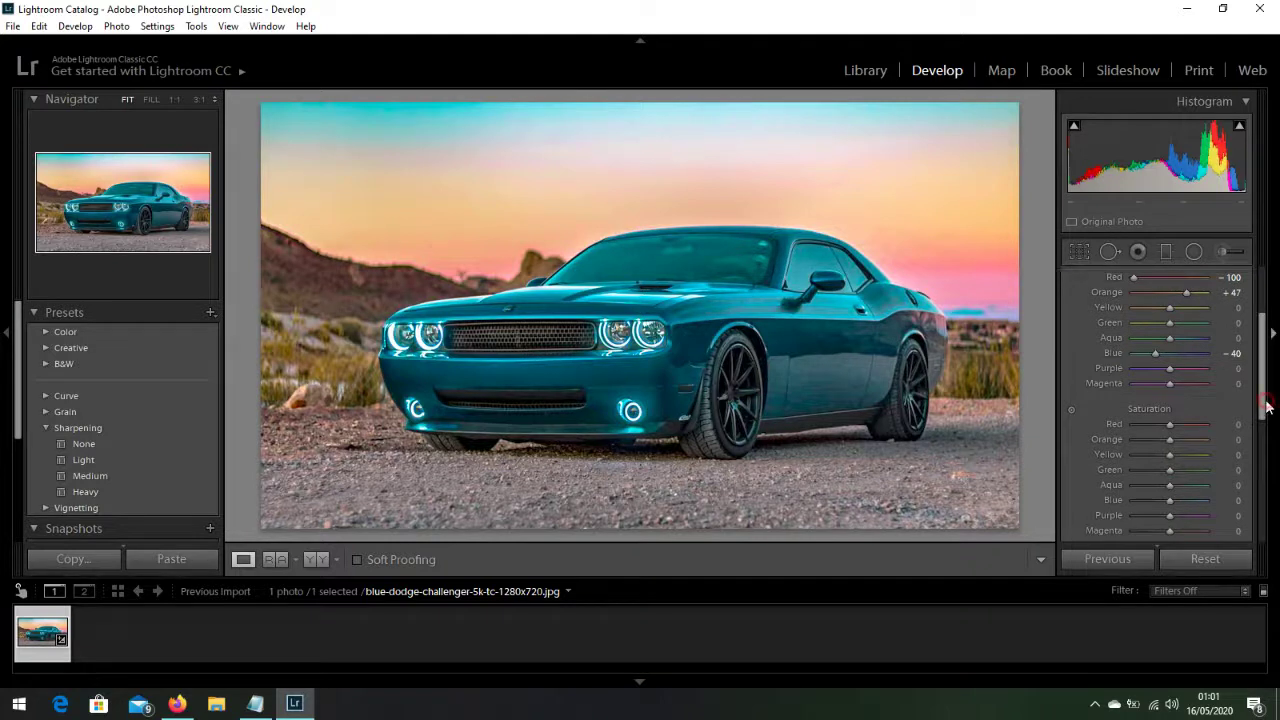
click(1272, 410)
mouse_move(1275, 303)
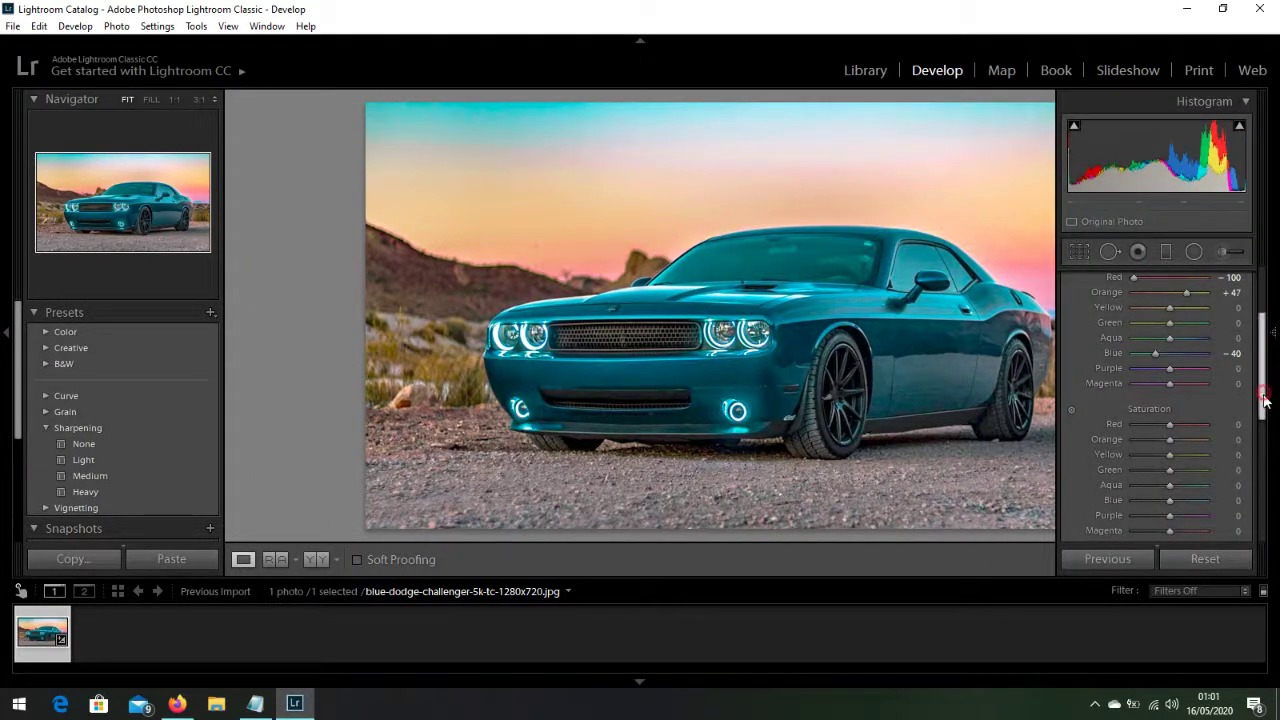
drag(1264, 398, 1263, 420)
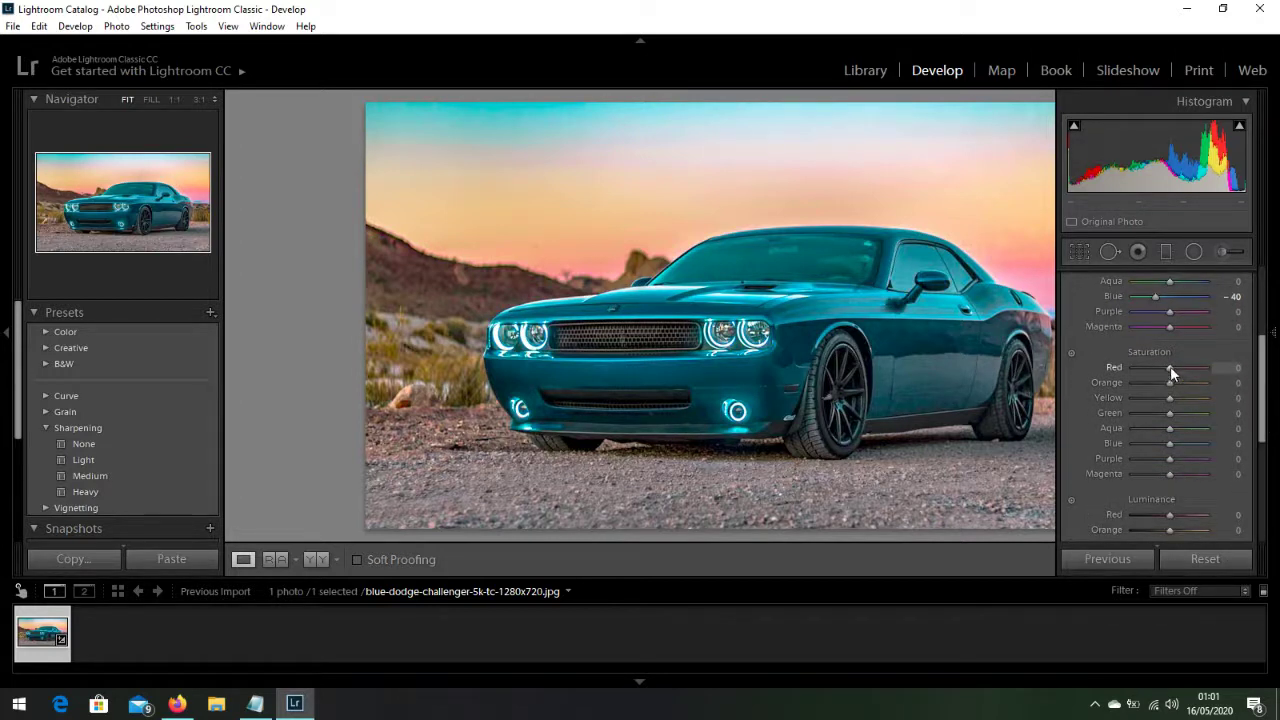
Set HSL Saturation to Red −56, Orange +47, Yellow +100 and Blue +100.
drag(1178, 366, 1150, 371)
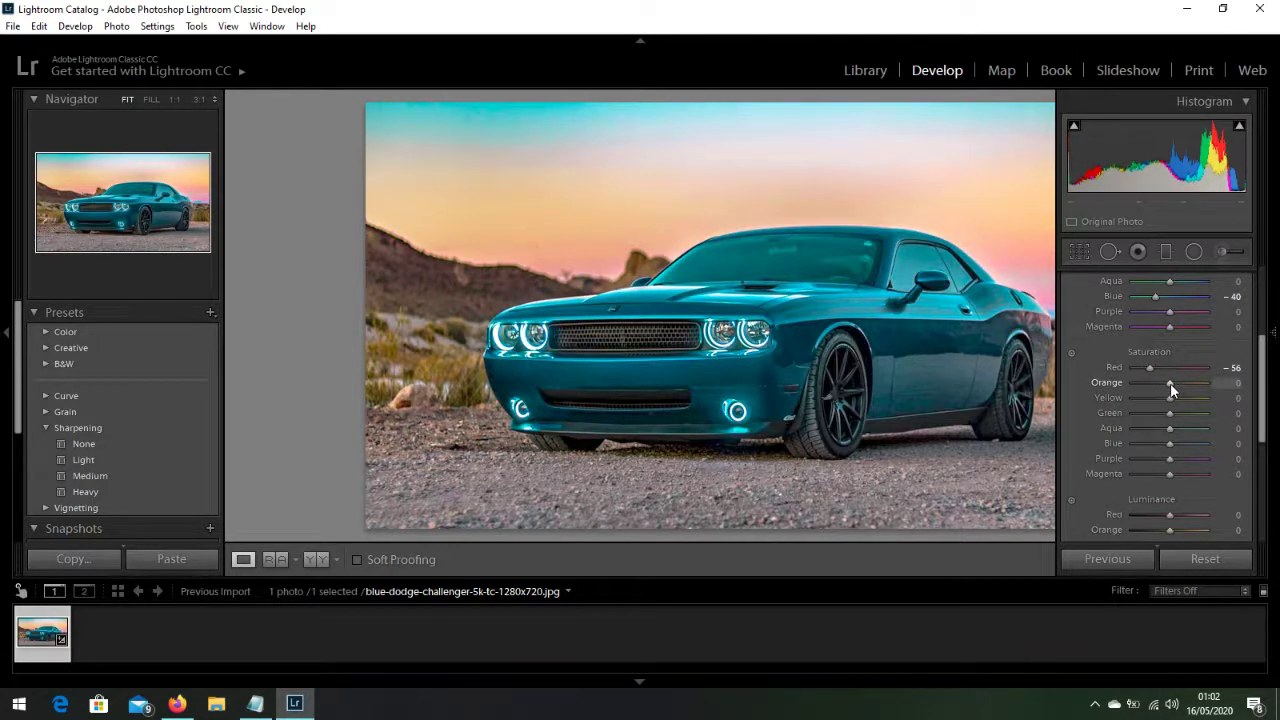
drag(1170, 383, 1201, 406)
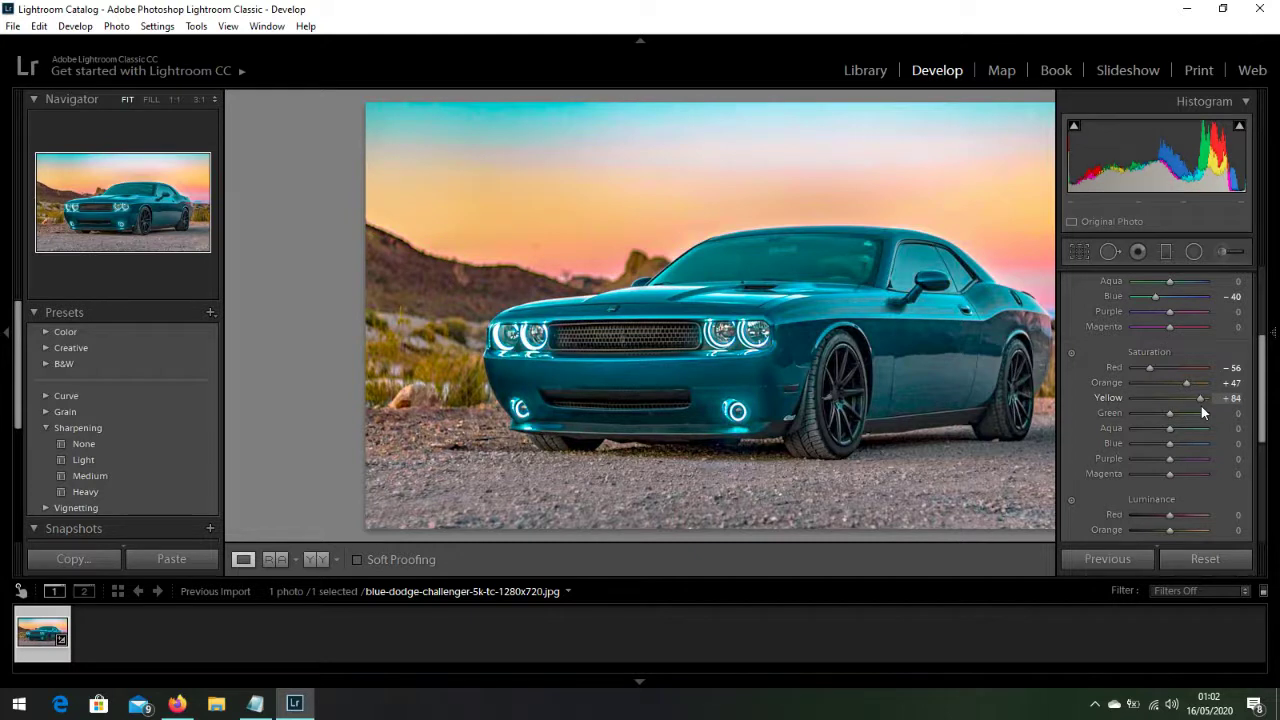
drag(1201, 406, 1229, 413)
drag(1169, 418, 1233, 466)
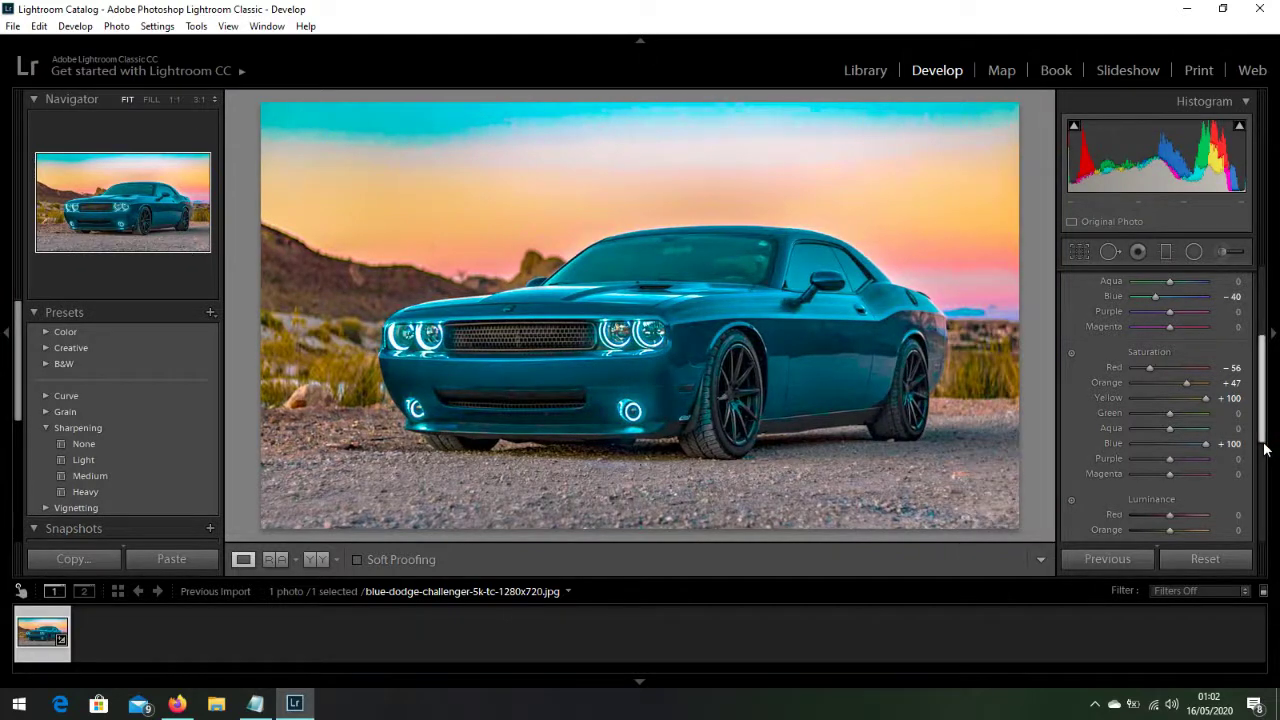
Raise HSL Luminance for Blue to +9 and Yellow to +38.
drag(1265, 413, 1266, 463)
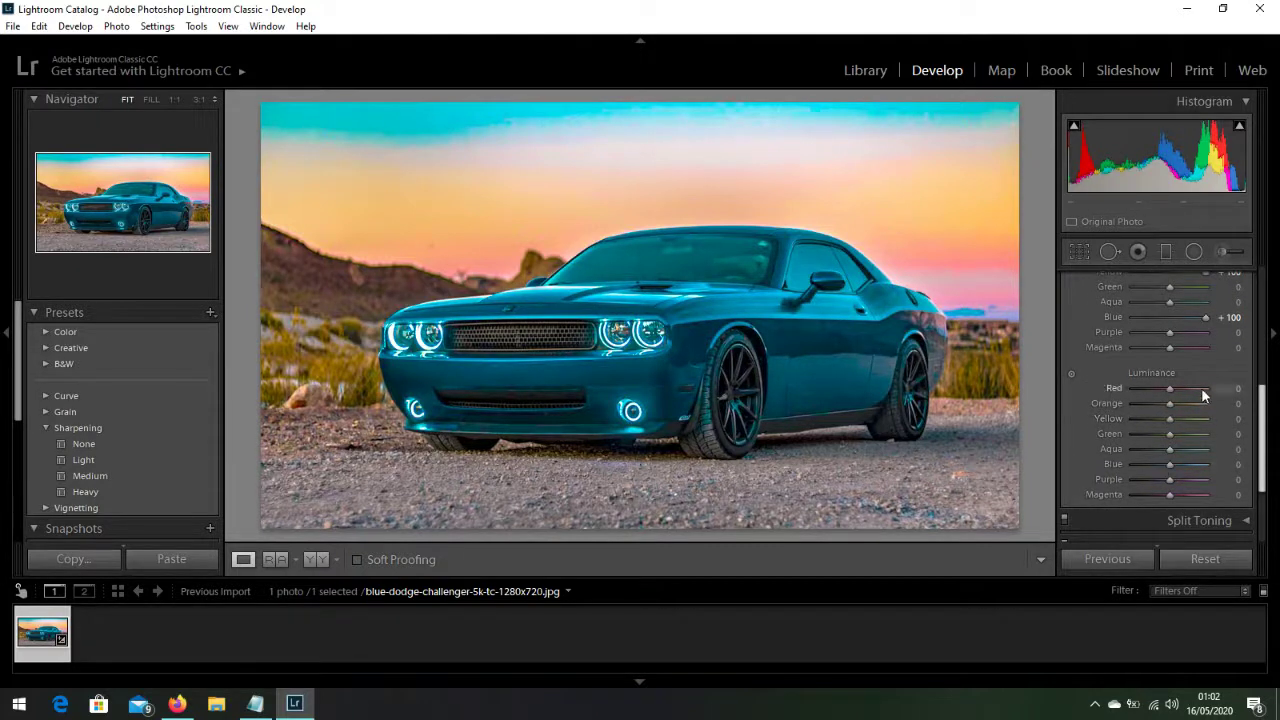
mouse_move(1173, 465)
mouse_down()
mouse_move(1204, 467)
mouse_move(1159, 469)
mouse_move(1176, 473)
mouse_up()
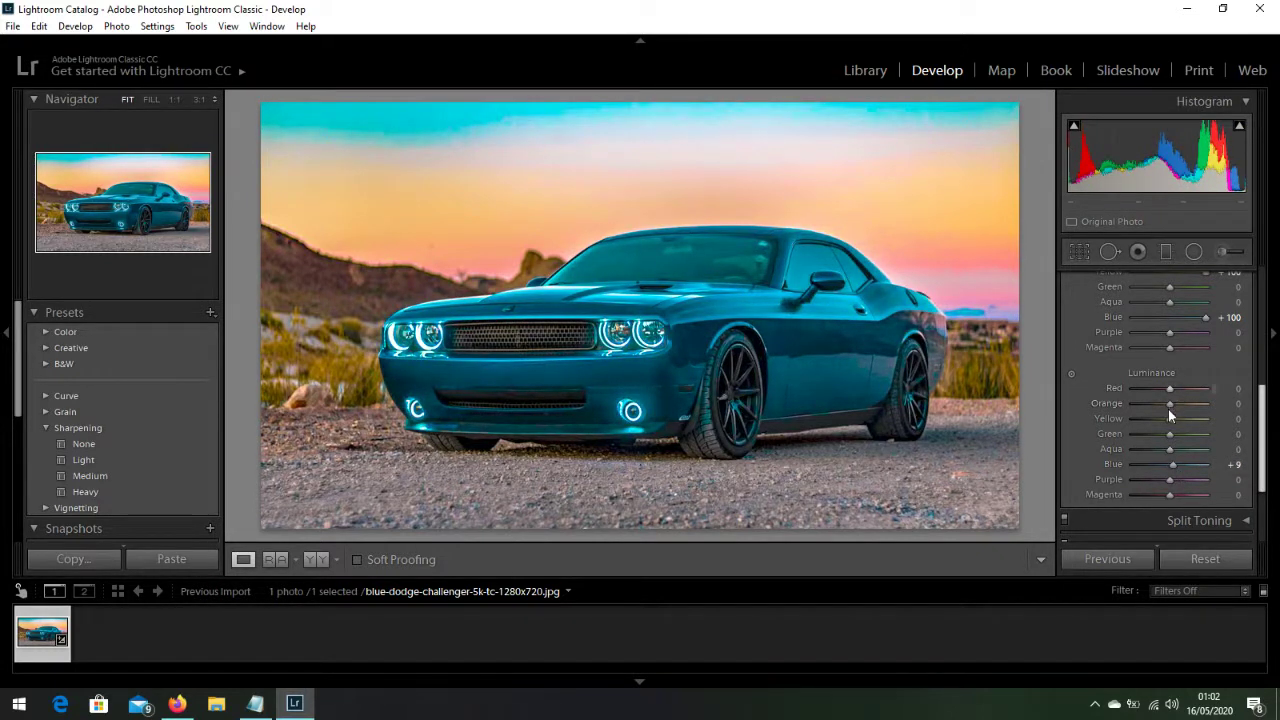
mouse_move(1171, 421)
mouse_down()
mouse_move(1195, 418)
mouse_move(1134, 419)
mouse_move(1181, 424)
mouse_up()
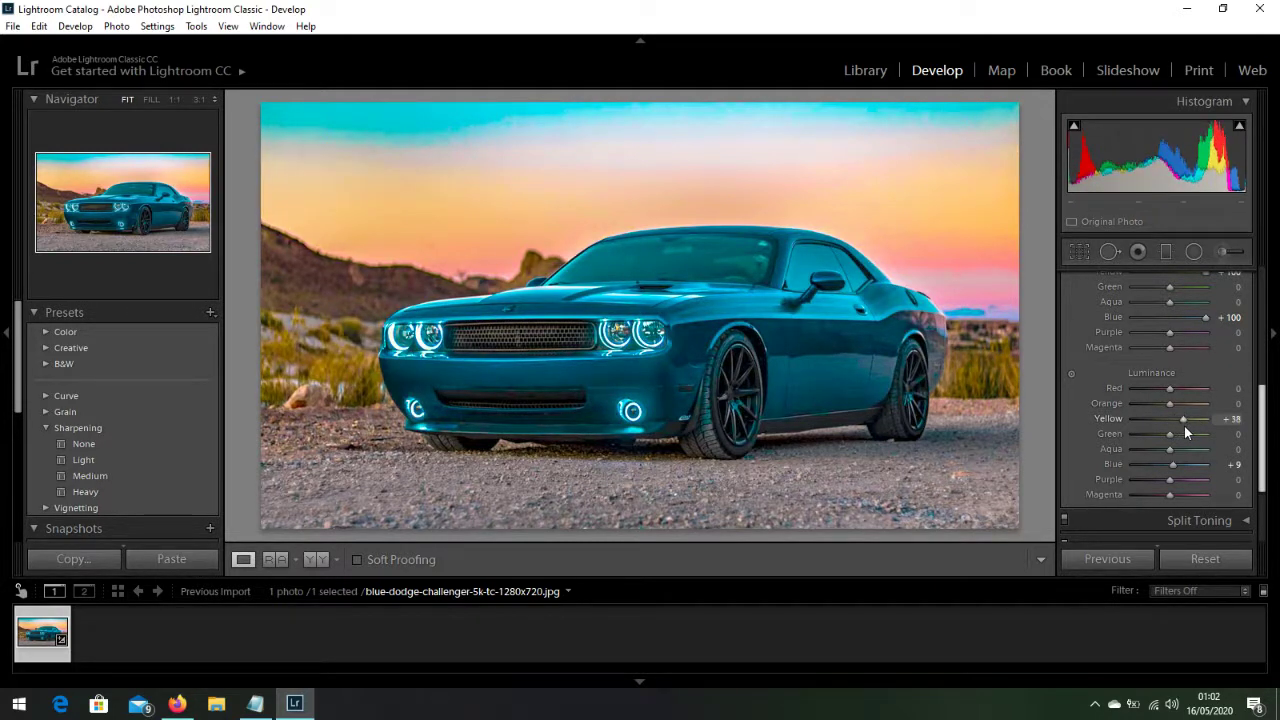
drag(1263, 441, 1263, 312)
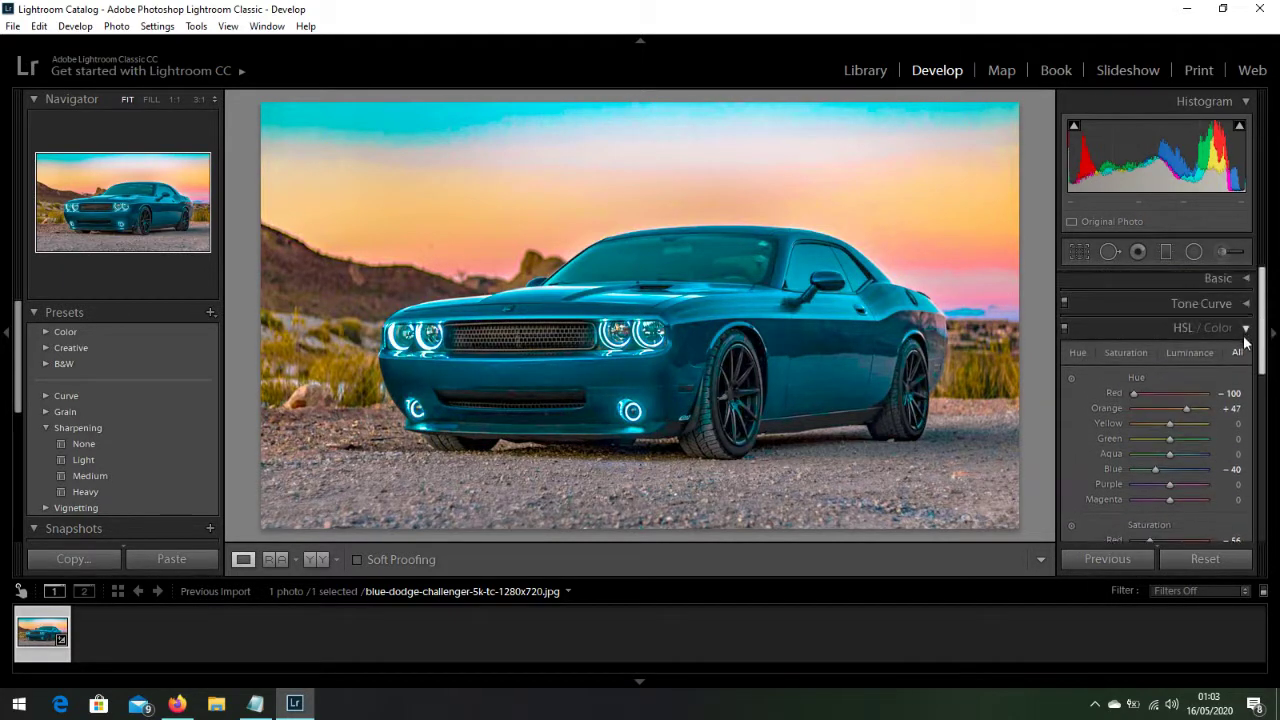
In the Detail panel, raise Sharpening Amount to 50, keeping Radius 1.0 and Detail 25.
click(1246, 330)
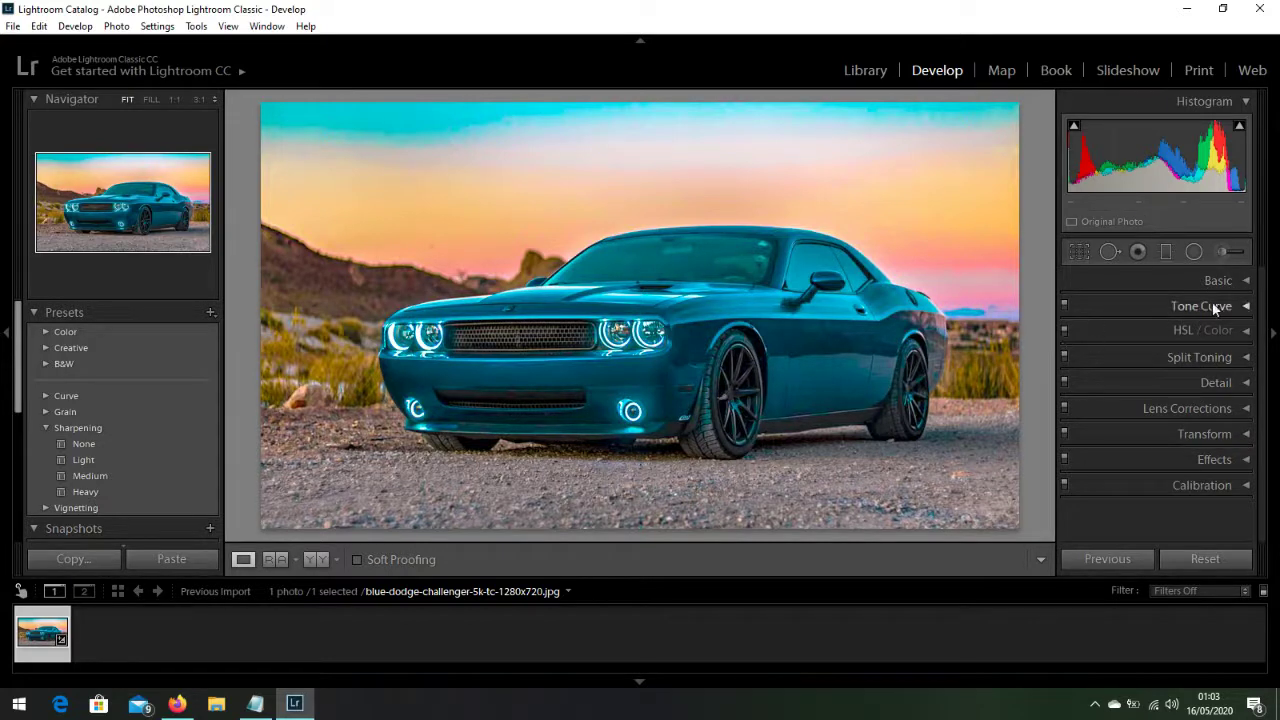
click(1244, 358)
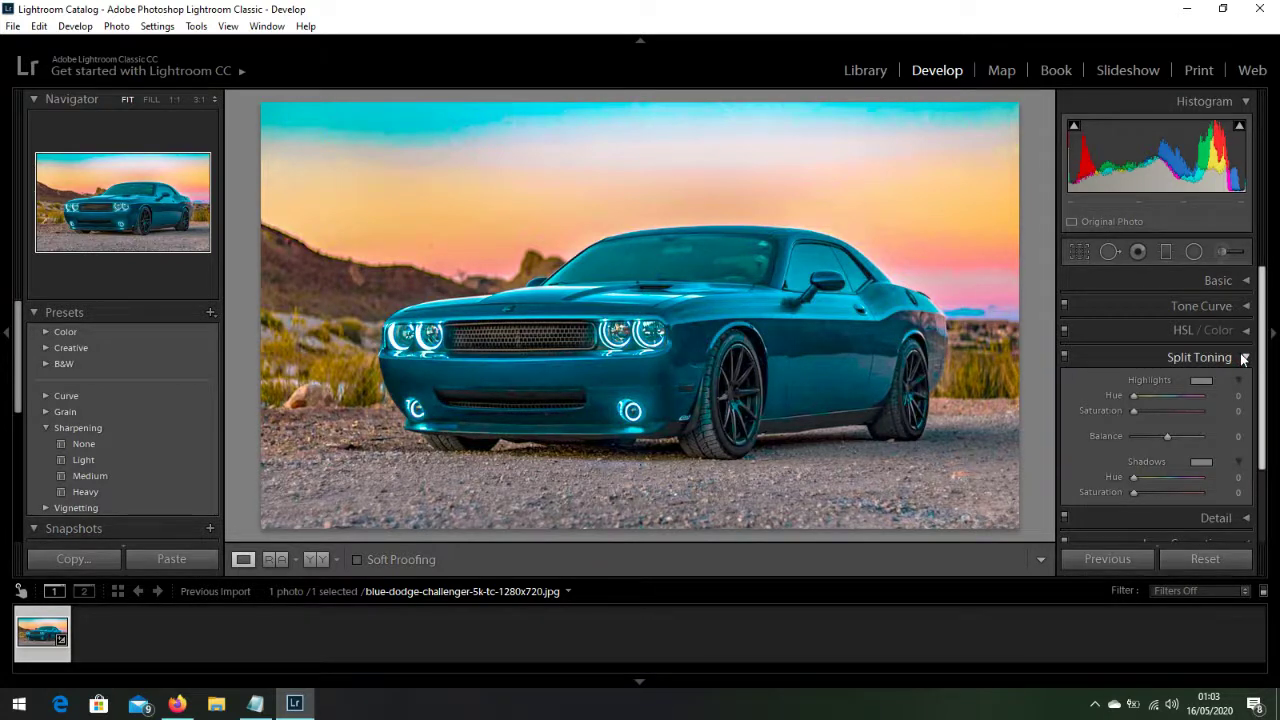
click(1244, 358)
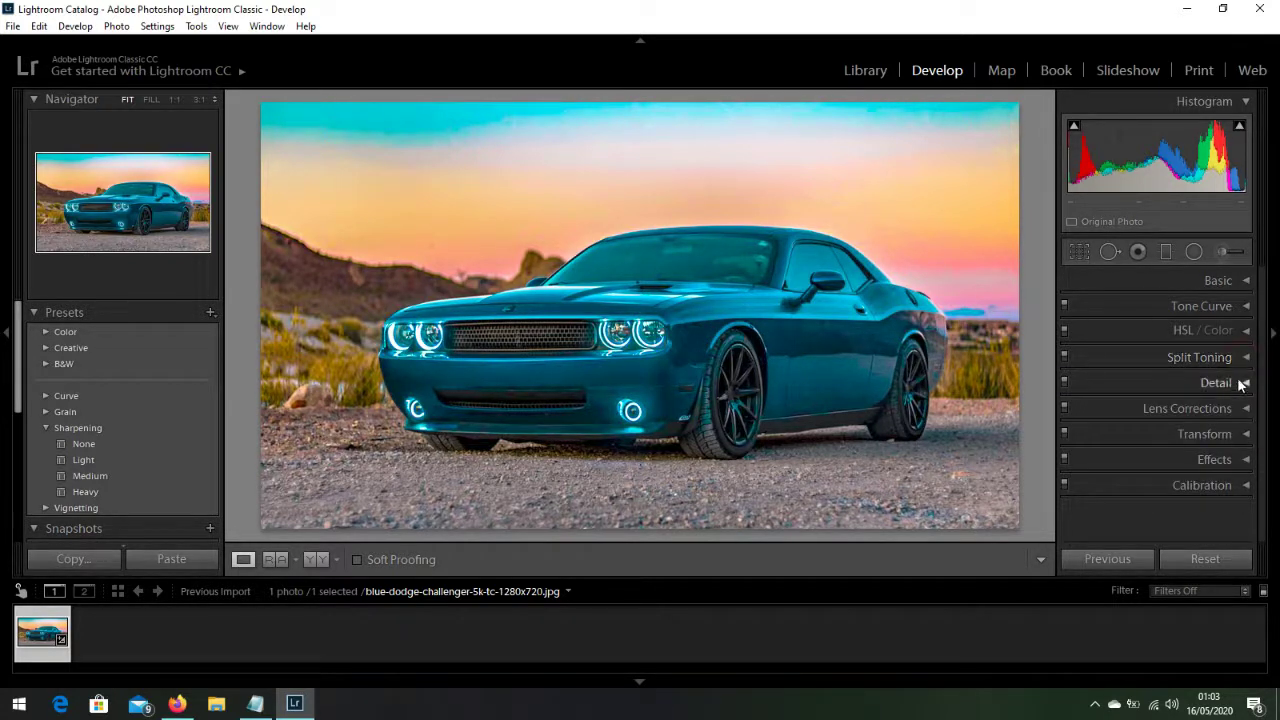
click(1243, 384)
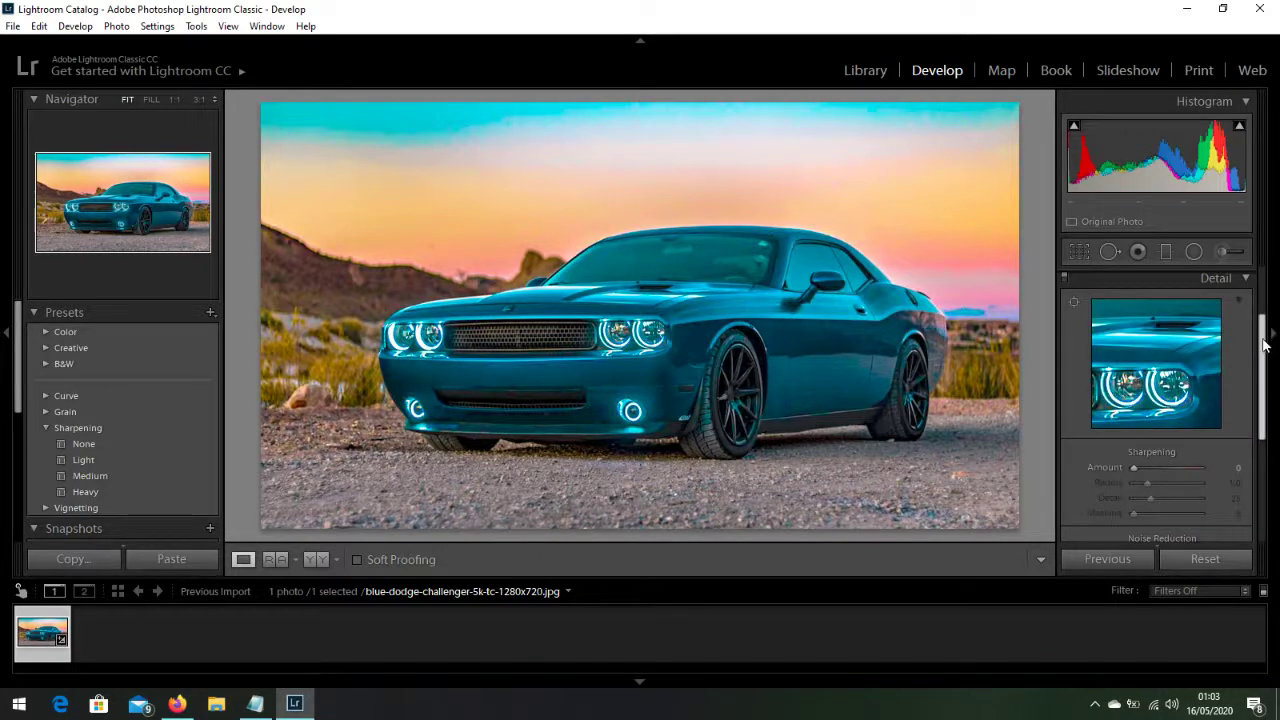
drag(1262, 342, 1263, 360)
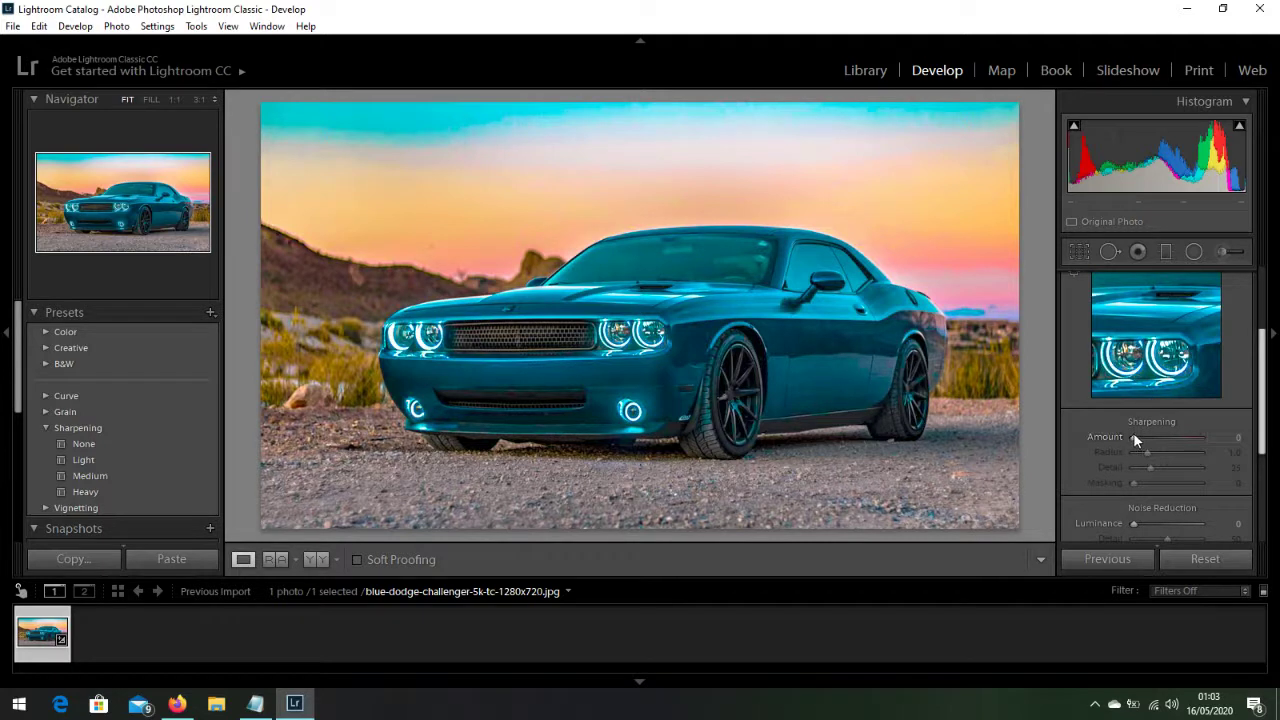
mouse_move(1135, 441)
mouse_down()
mouse_move(1168, 438)
mouse_move(1157, 445)
mouse_up()
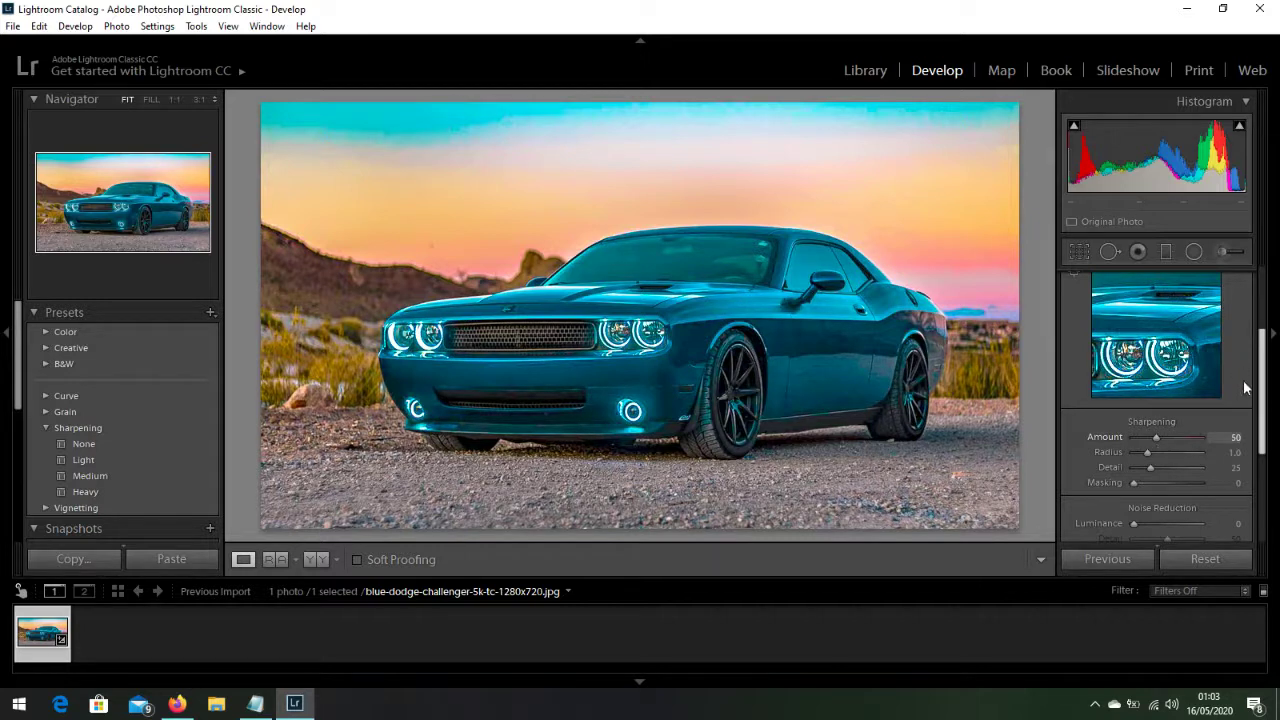
drag(1262, 418, 1260, 470)
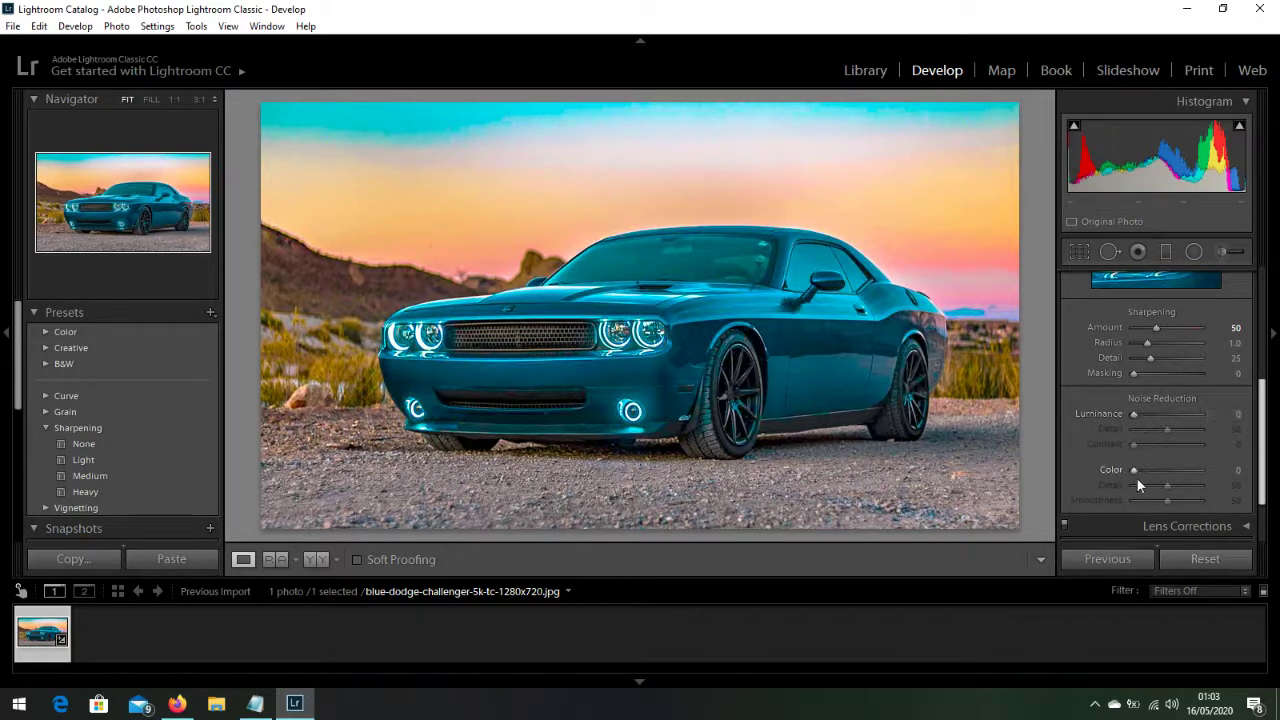
Set Noise Reduction Luminance to 20 and Color to 50.
drag(1132, 415, 1146, 416)
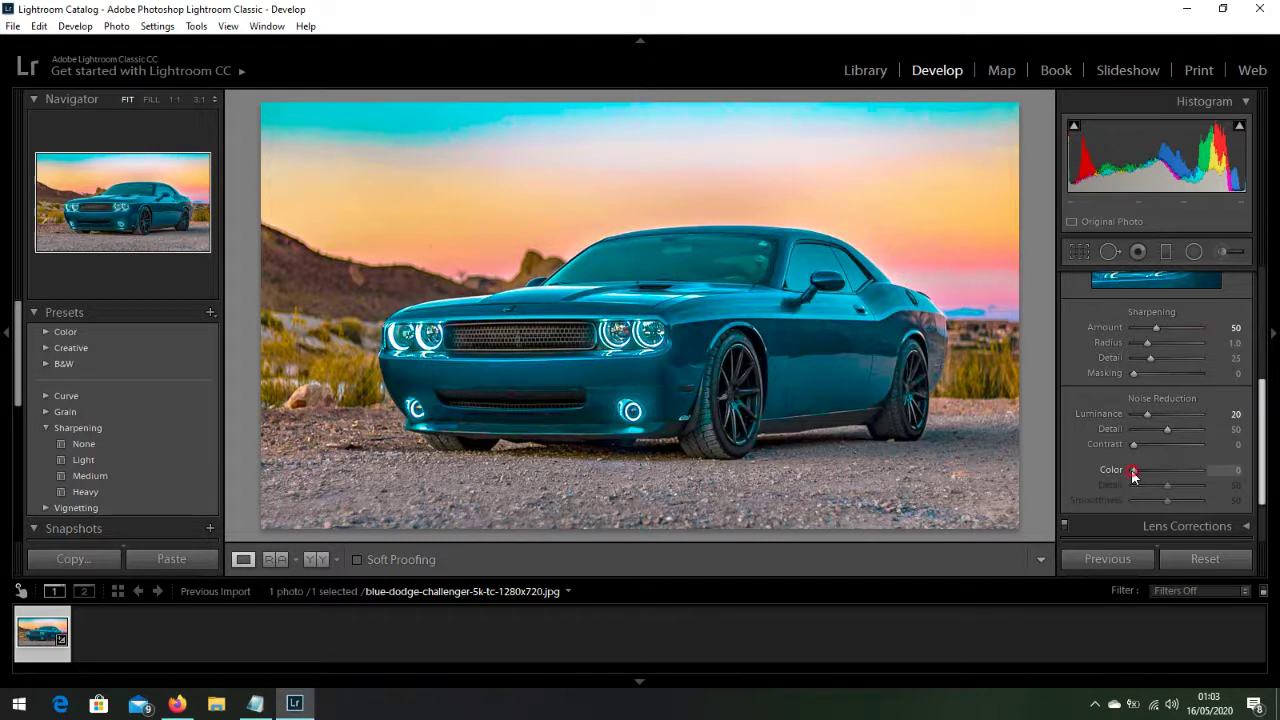
drag(1133, 472, 1167, 473)
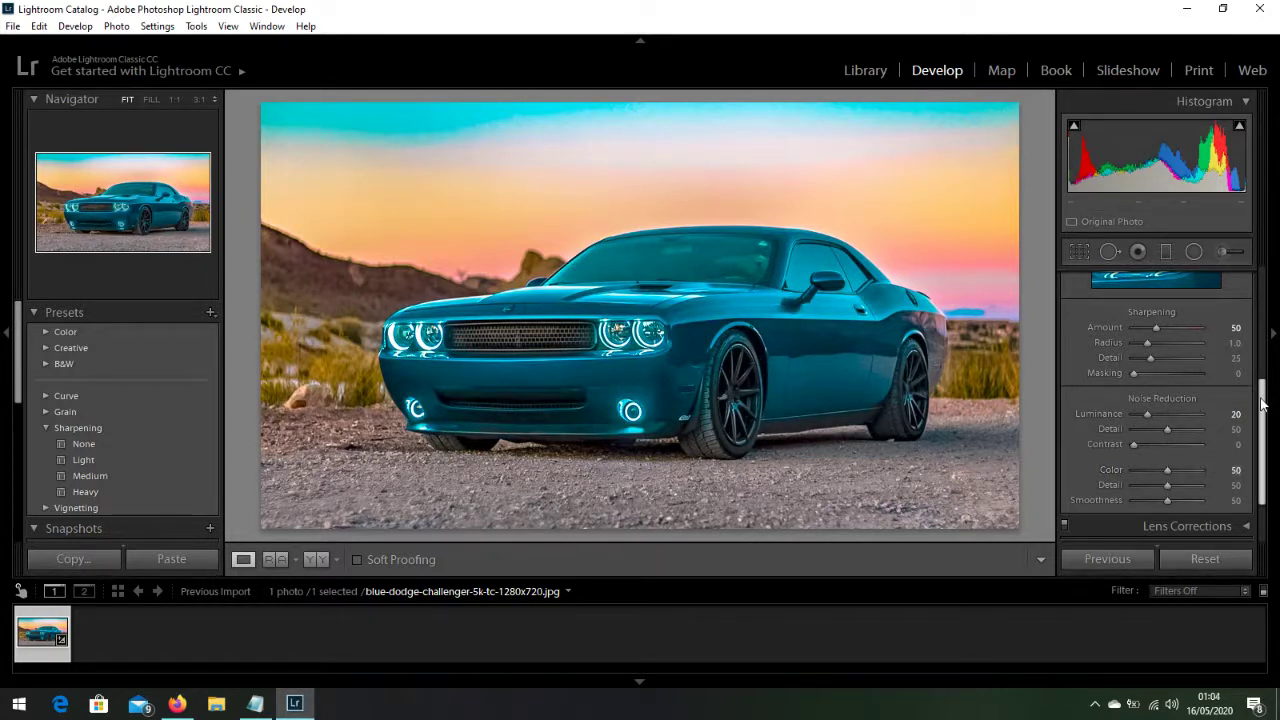
drag(1262, 404, 1262, 318)
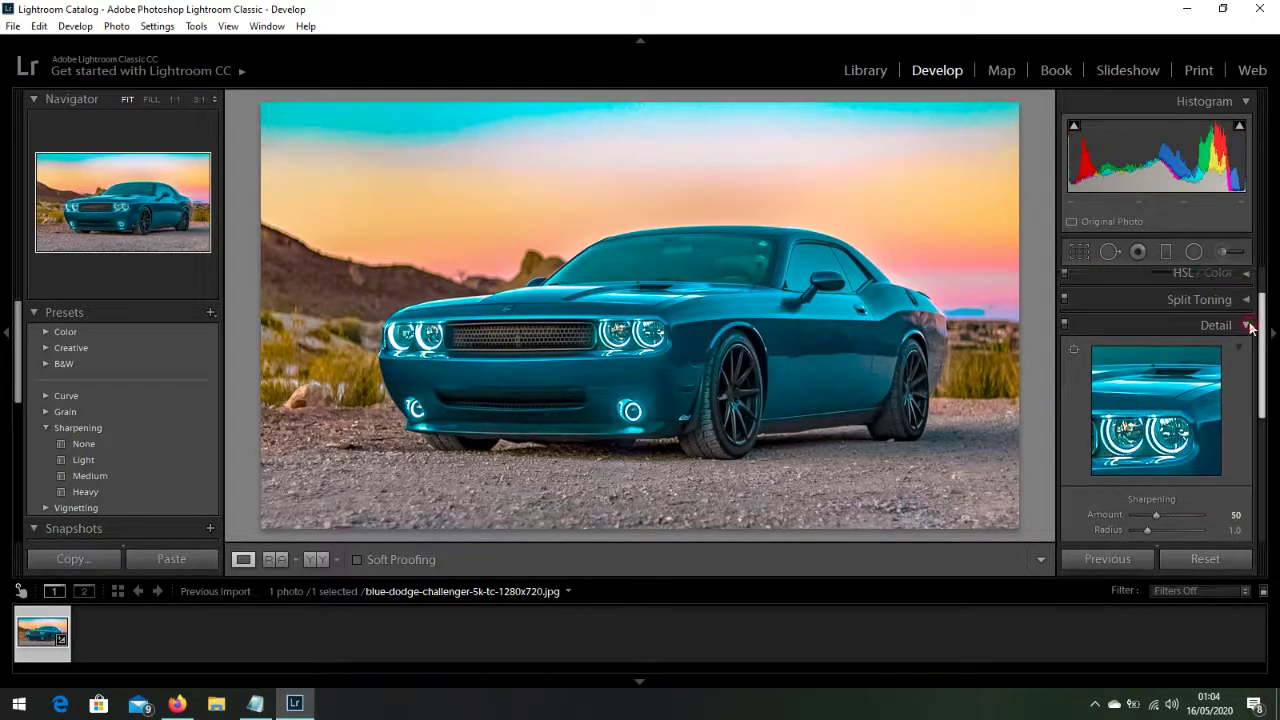
In the Calibration panel, set Green Primary Hue to −100 and Saturation to +40.
click(1245, 326)
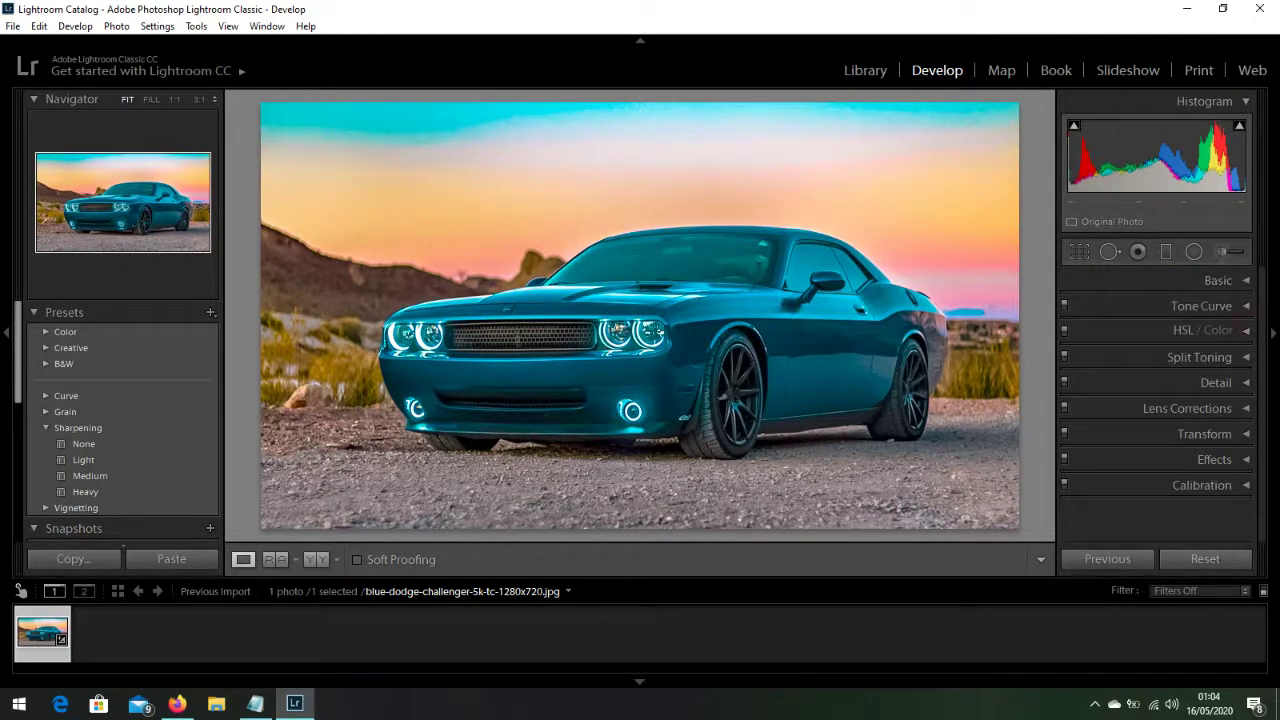
click(1247, 462)
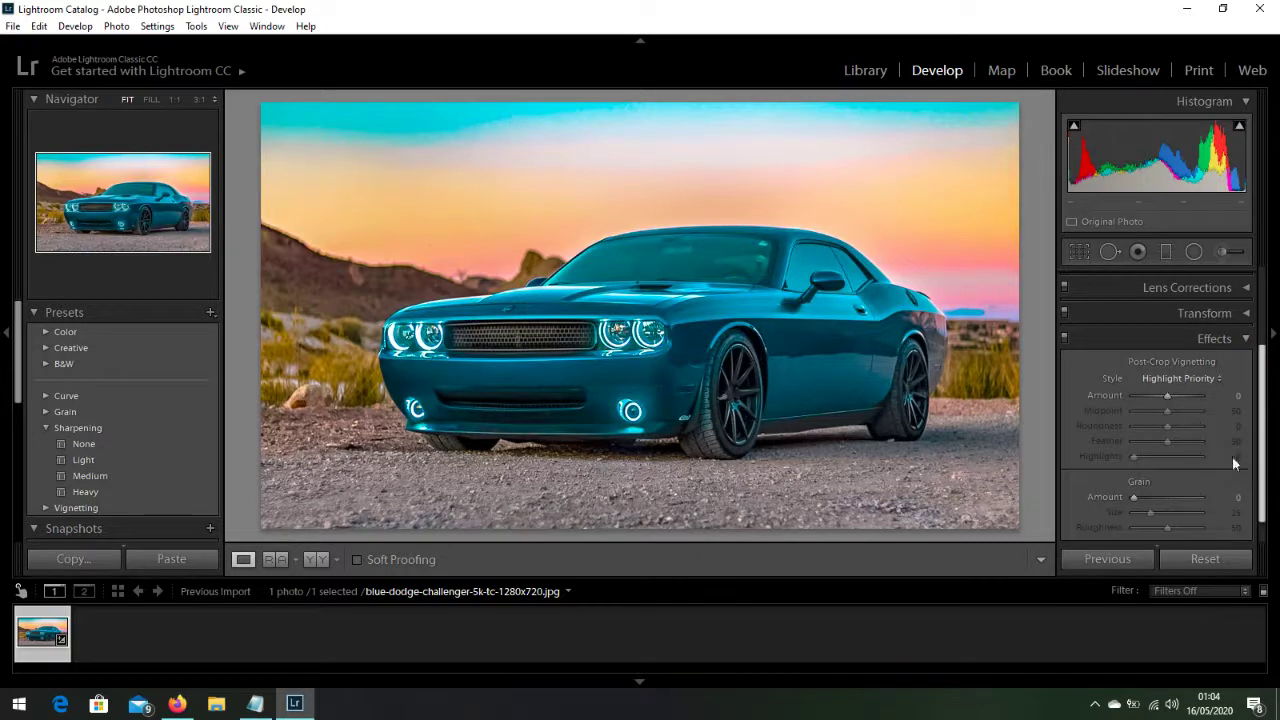
click(1247, 340)
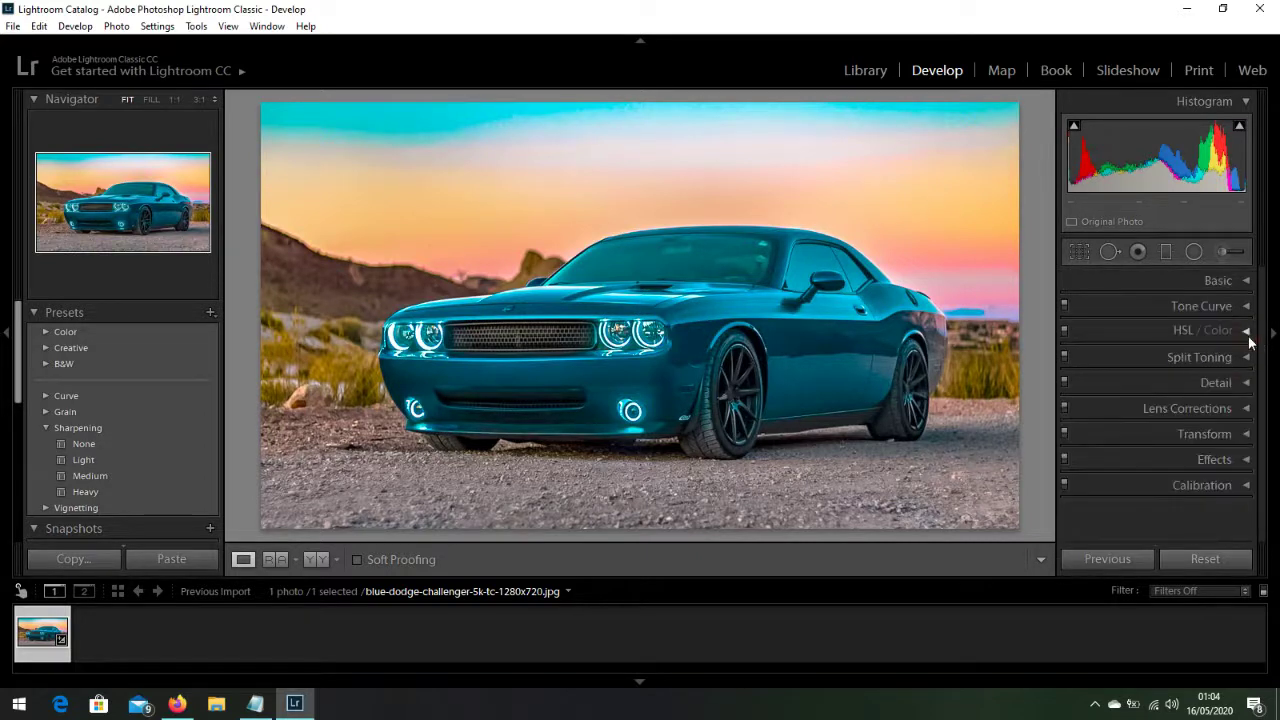
click(1245, 486)
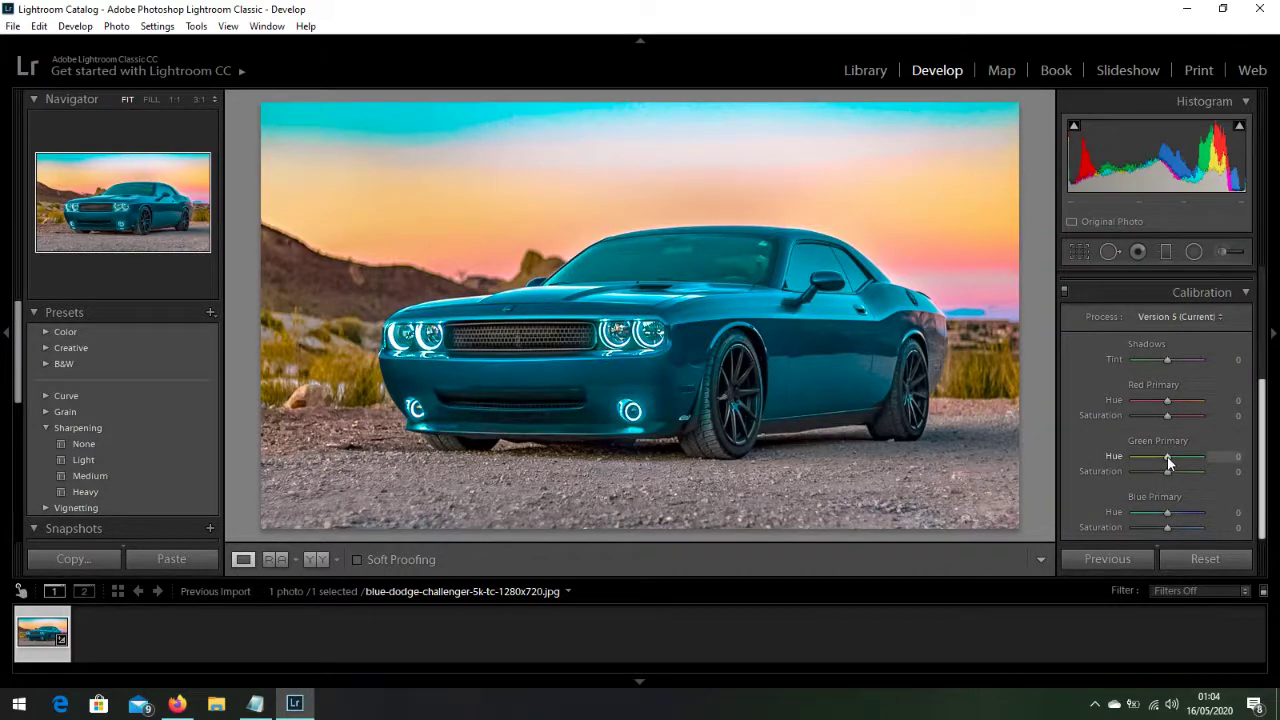
drag(1168, 461, 1122, 466)
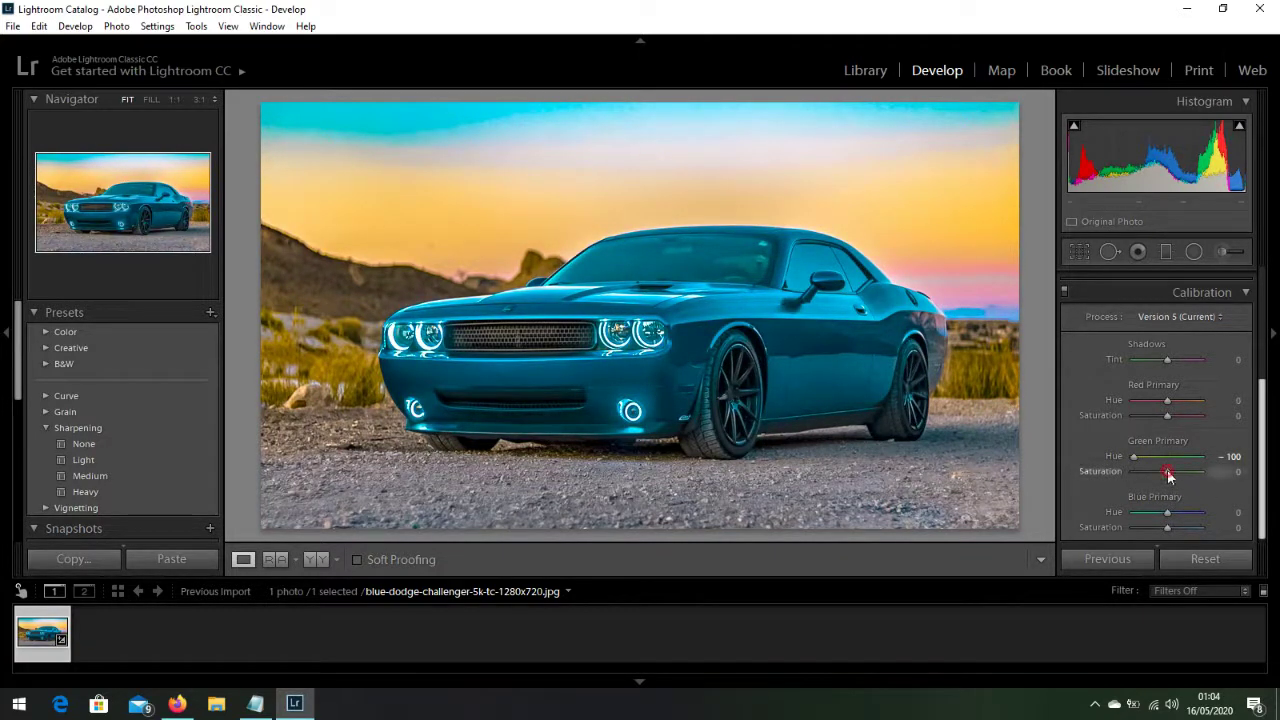
drag(1167, 469, 1183, 471)
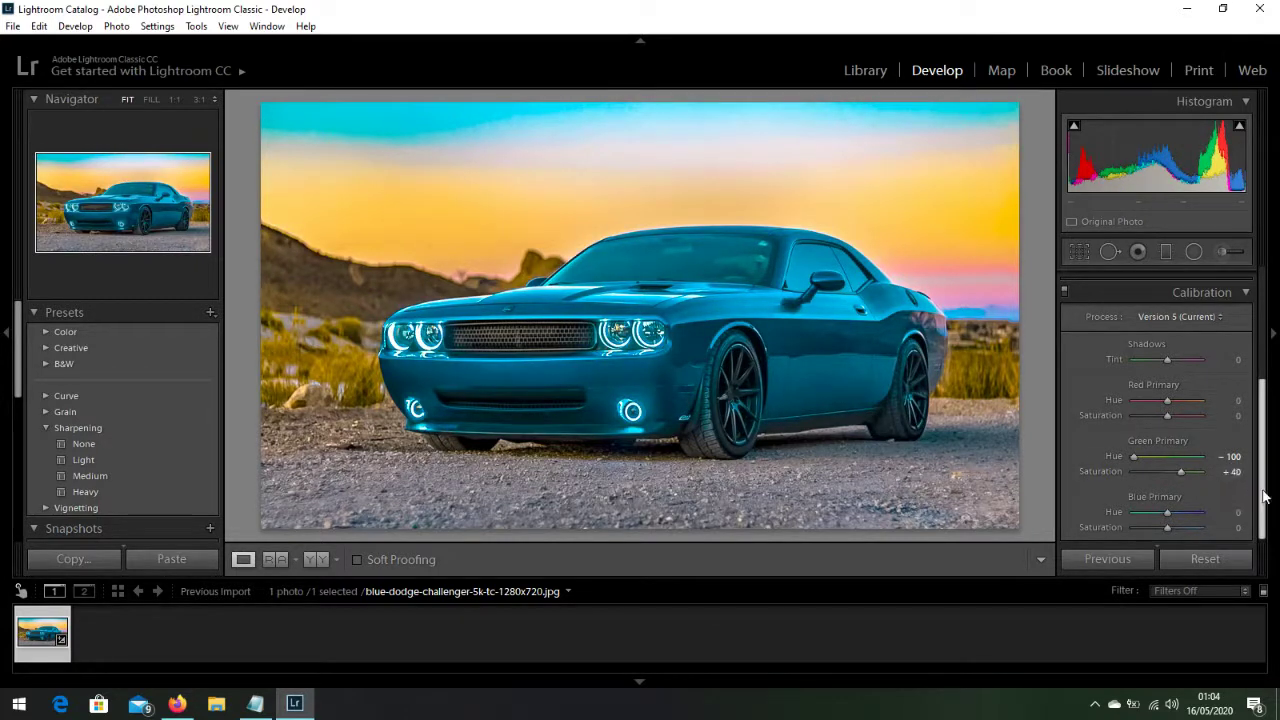
Set Blue Primary Hue to +24 and Blue Primary Saturation to +50.
drag(1263, 496, 1266, 513)
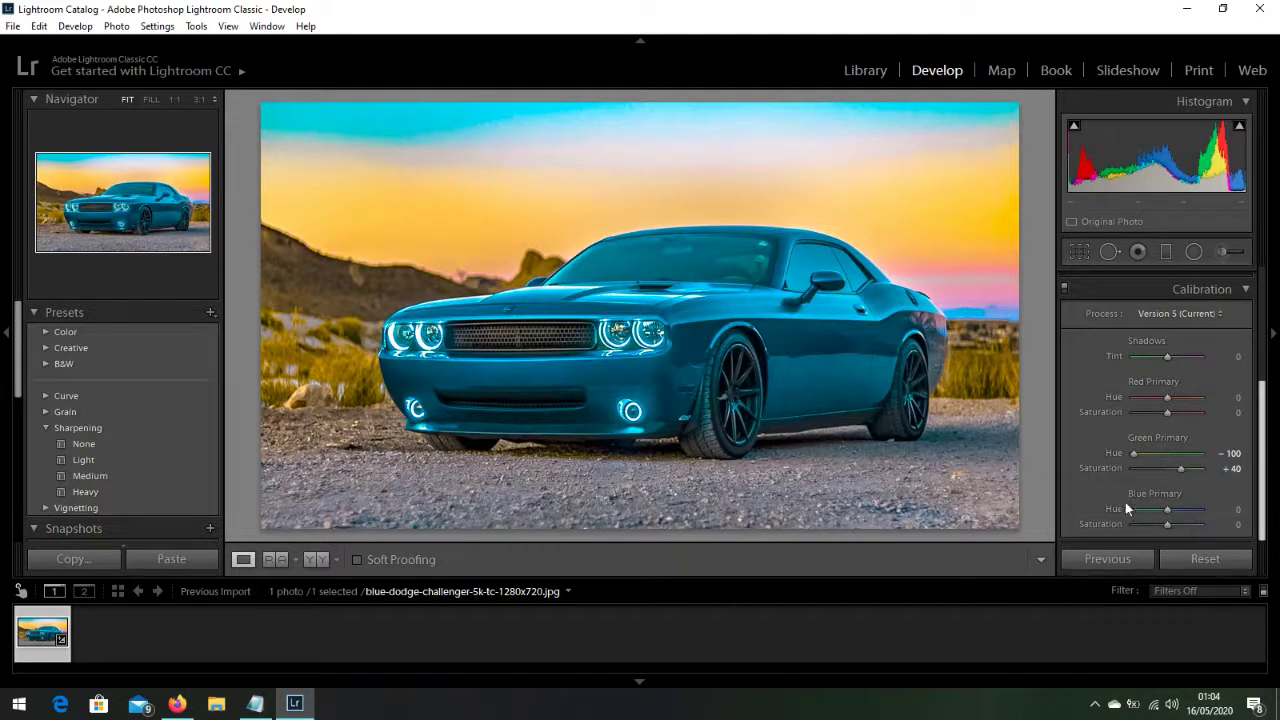
click(1169, 510)
mouse_move(1171, 514)
mouse_down()
mouse_move(1183, 513)
mouse_move(1150, 516)
mouse_move(1173, 510)
mouse_up()
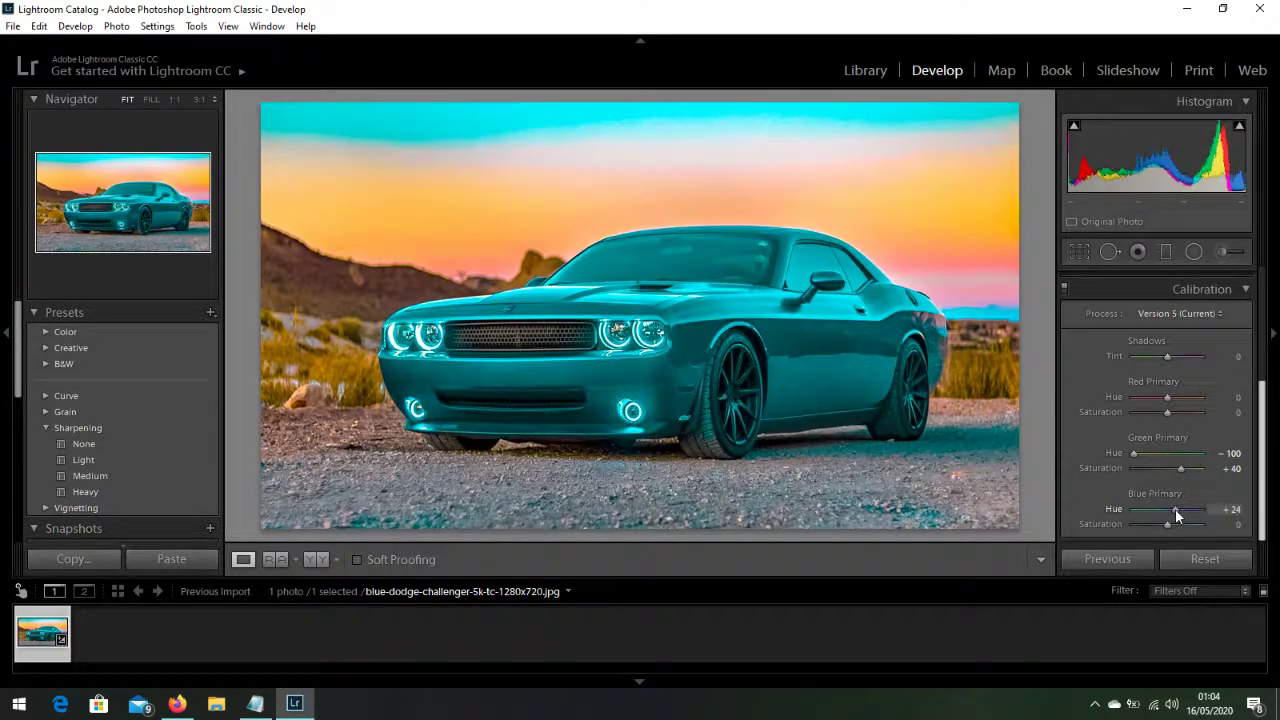
drag(1175, 510, 1175, 509)
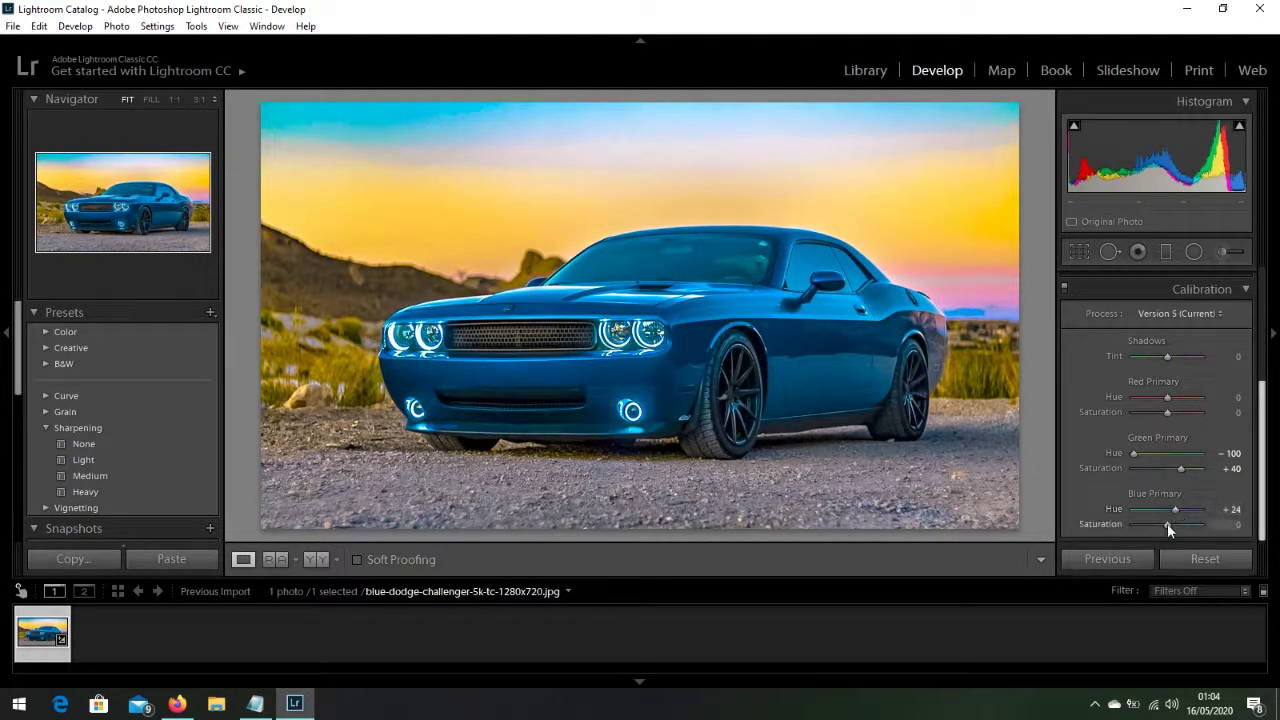
drag(1167, 521, 1146, 526)
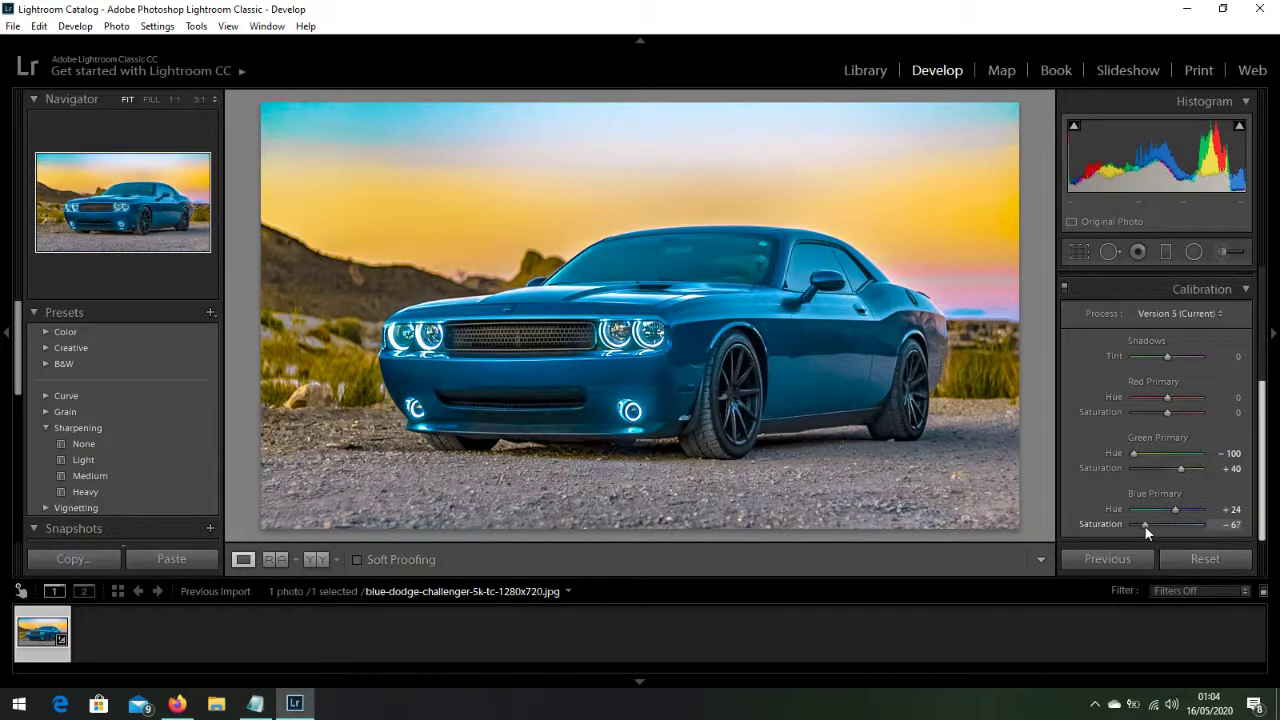
click(1184, 525)
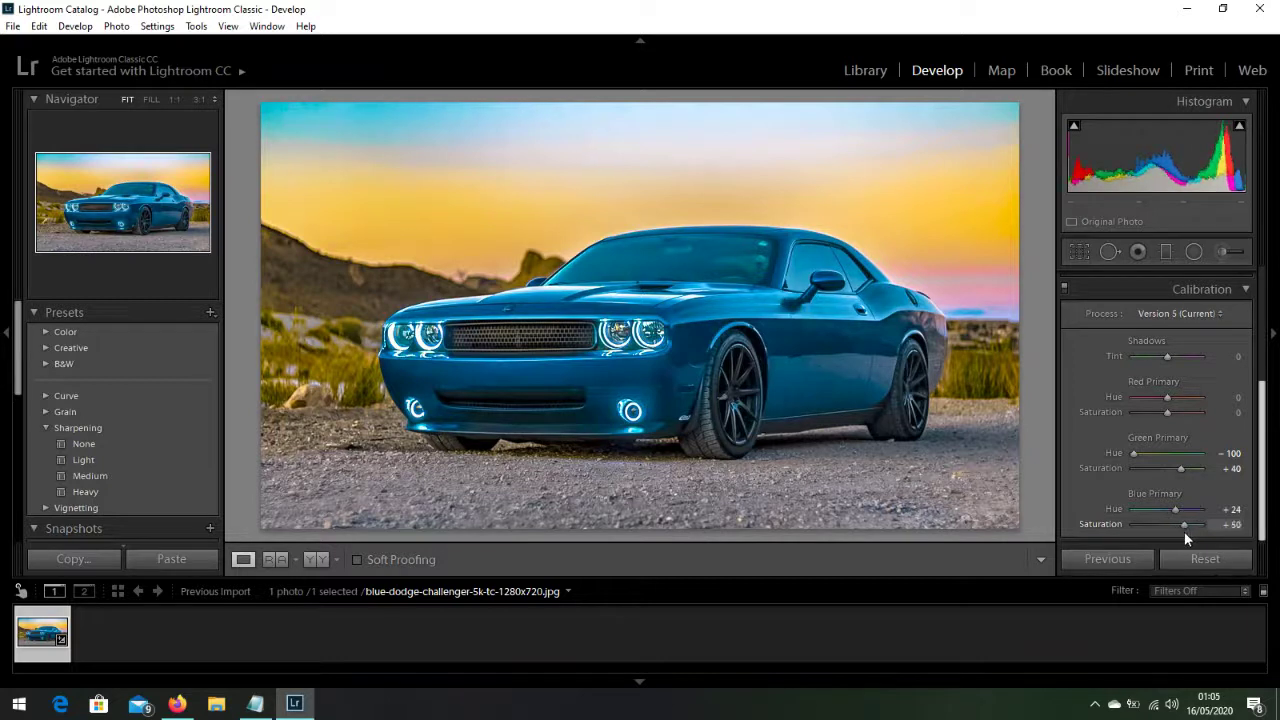
drag(1186, 528, 1184, 529)
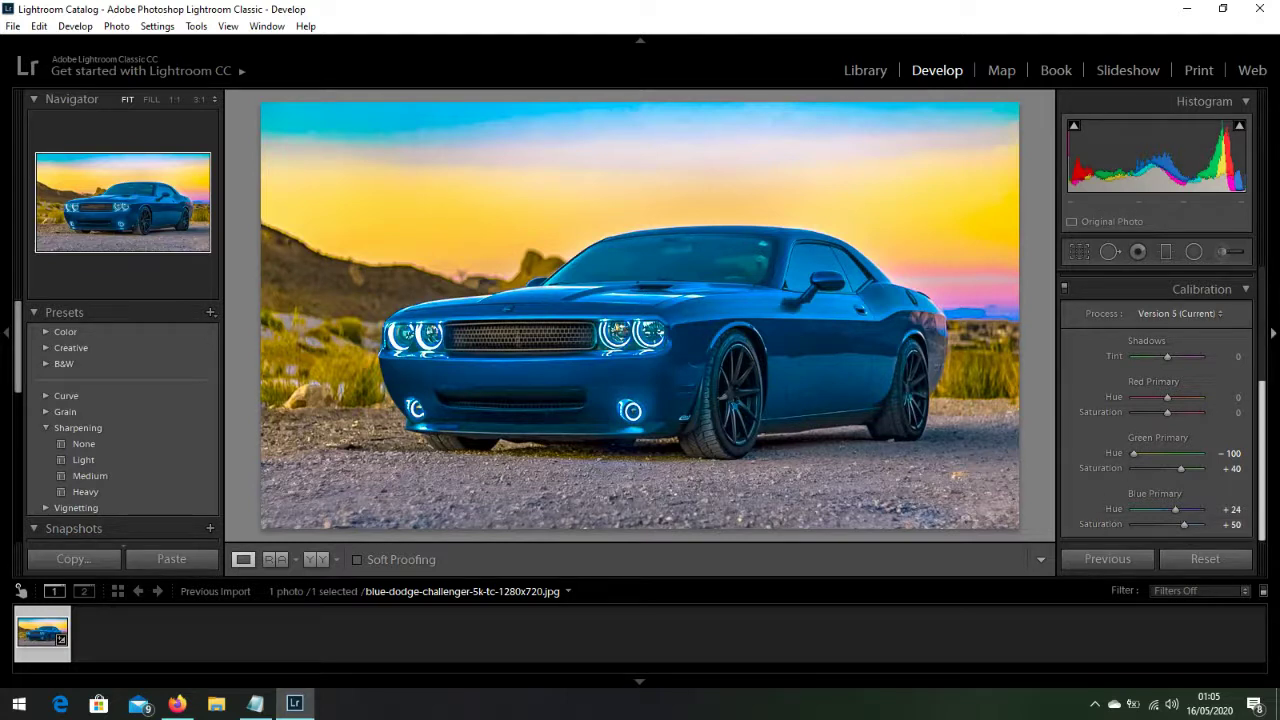
Export the edited Challenger photo via File > Export to the Desktop's Untitled Export subfolder.
click(1246, 292)
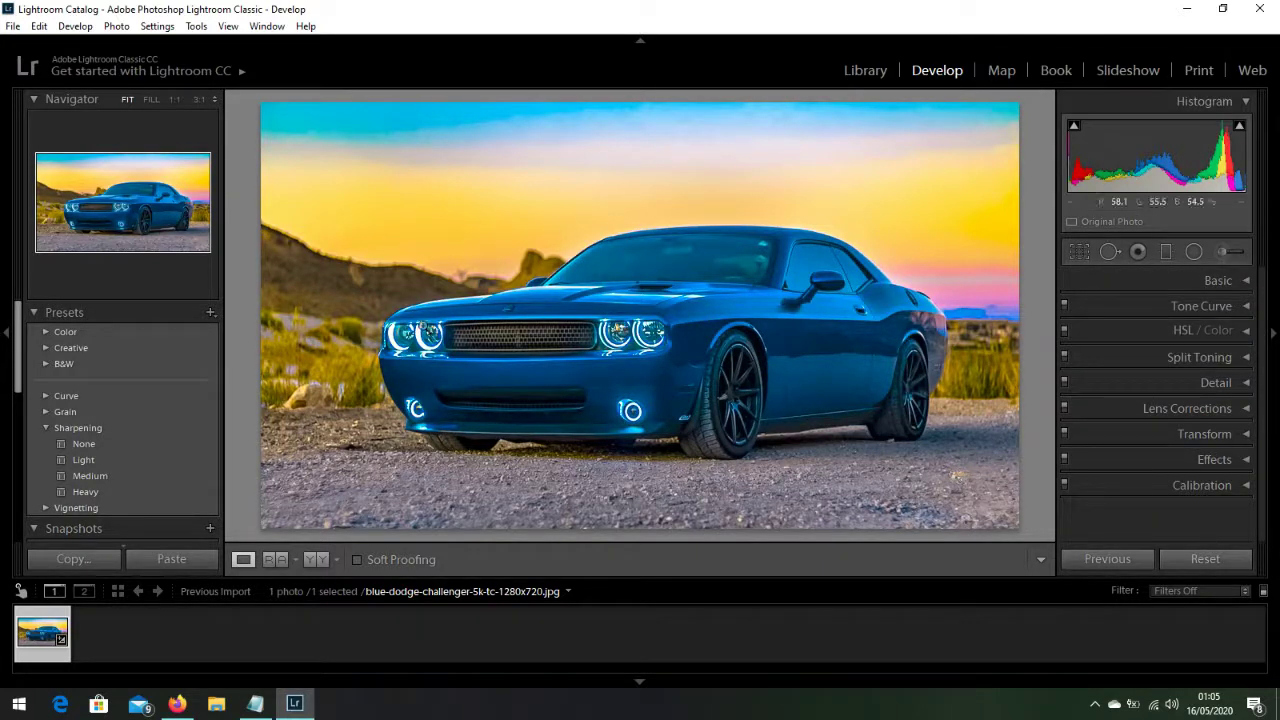
click(13, 26)
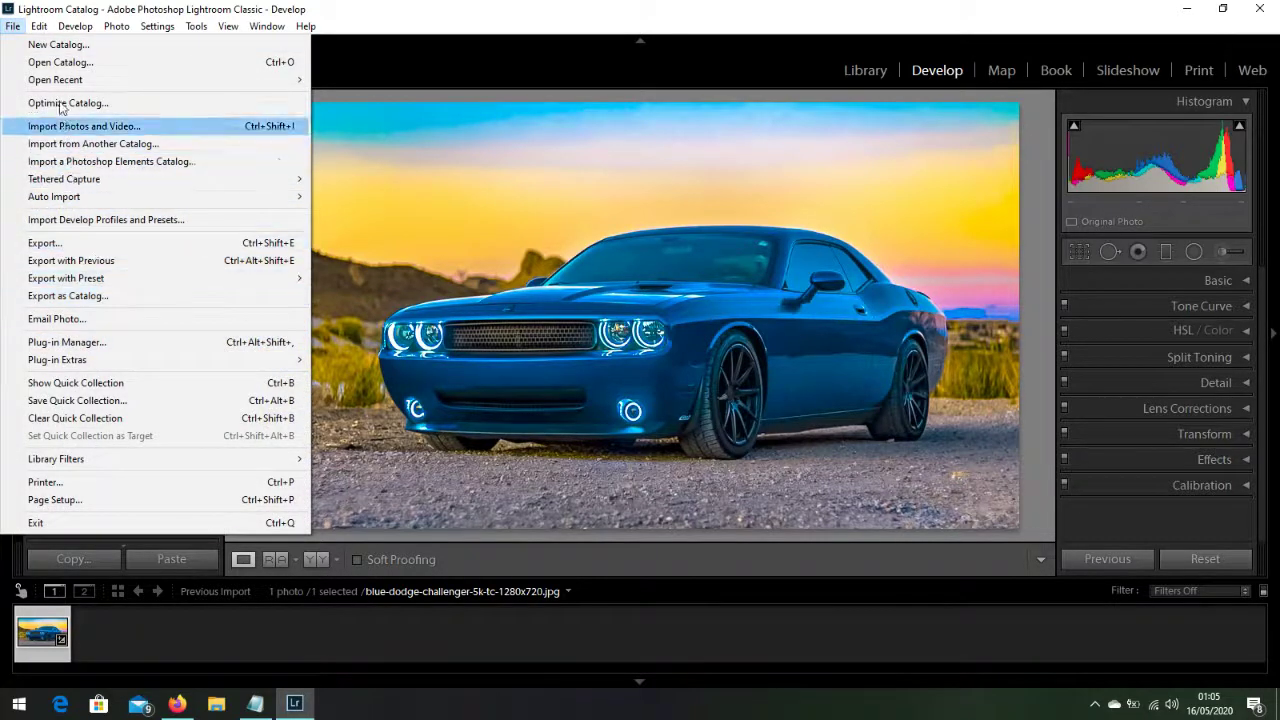
click(77, 244)
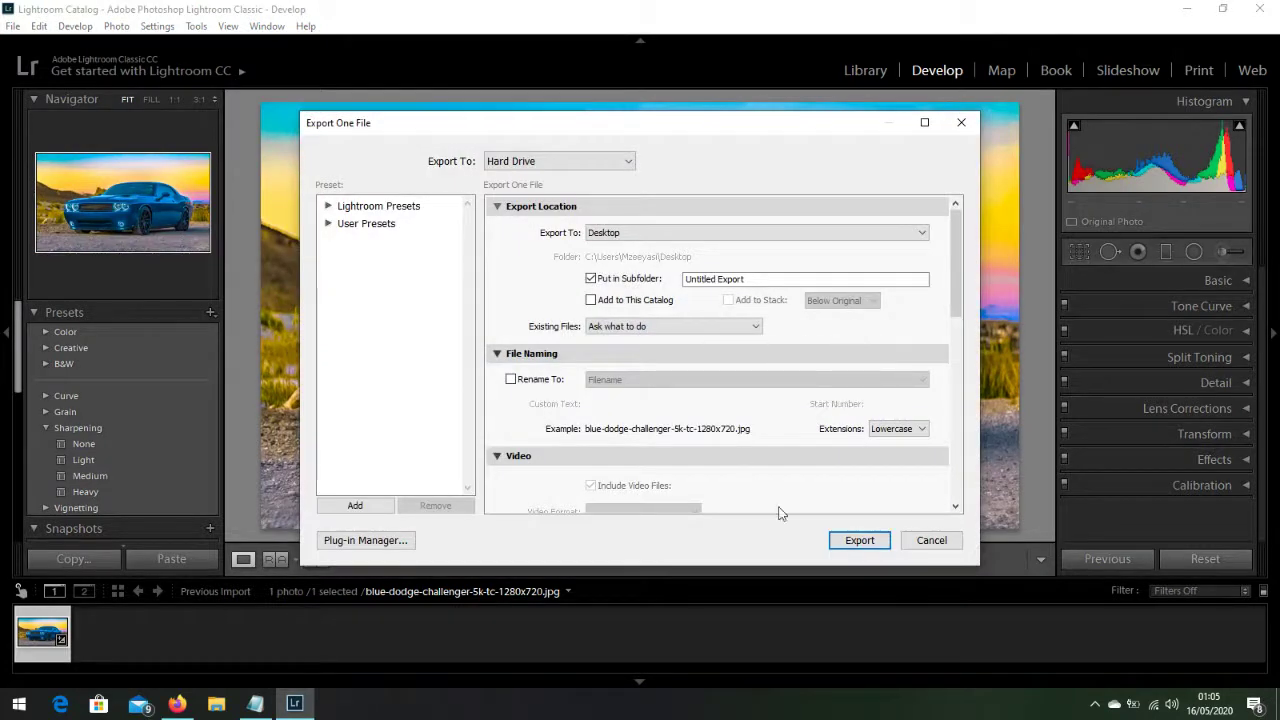
drag(953, 263, 950, 205)
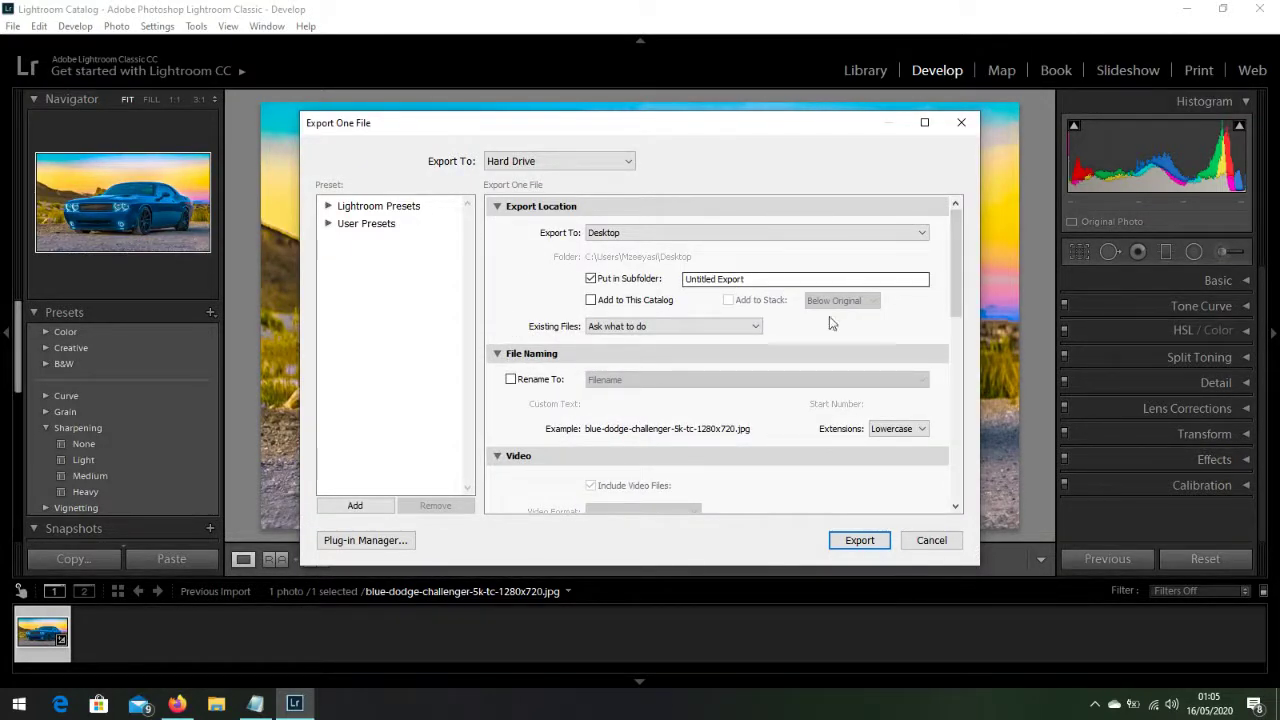
click(861, 540)
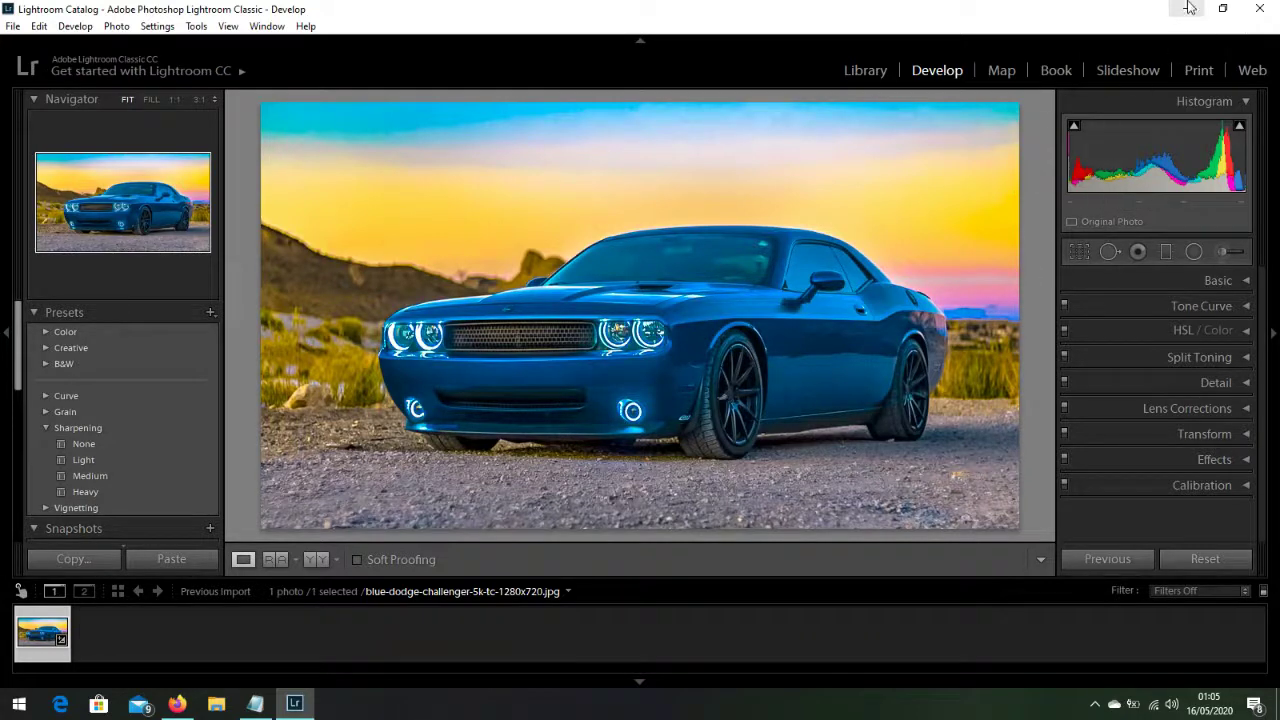
Minimize Lightroom and open the exported JPEG from Untitled Export in Photo Viewer, moved top-left.
click(1189, 8)
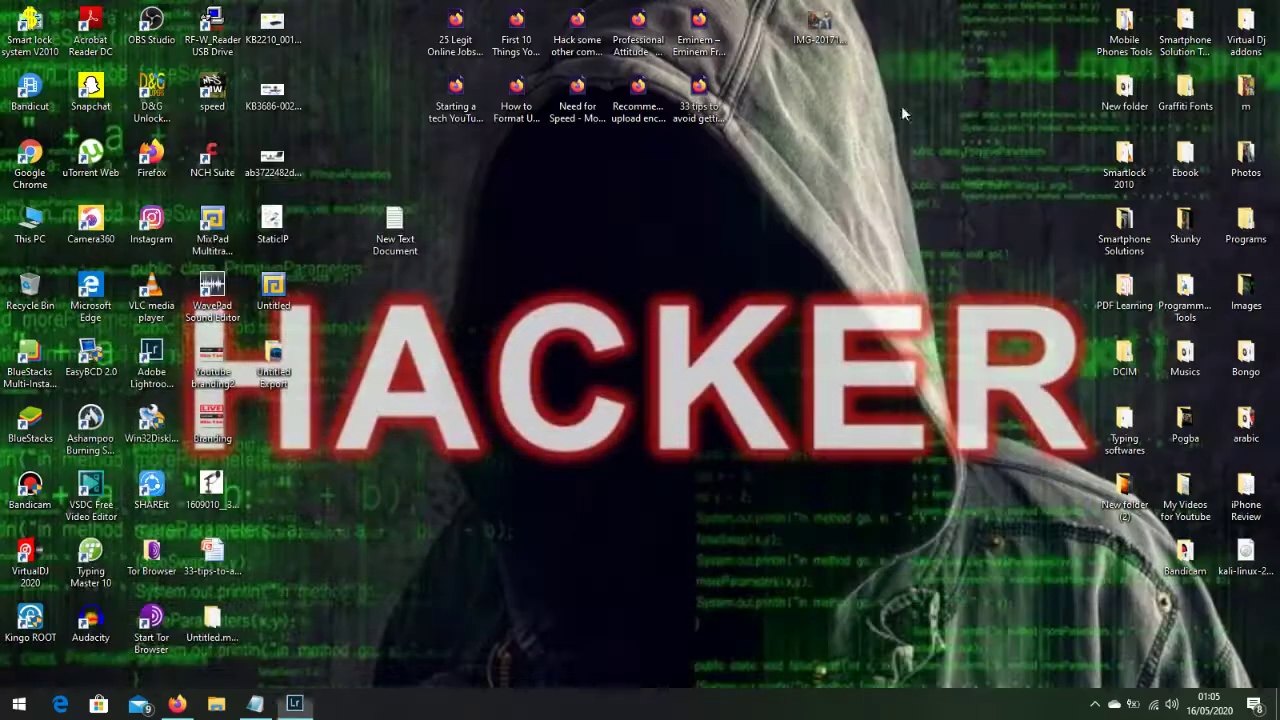
double_click(276, 364)
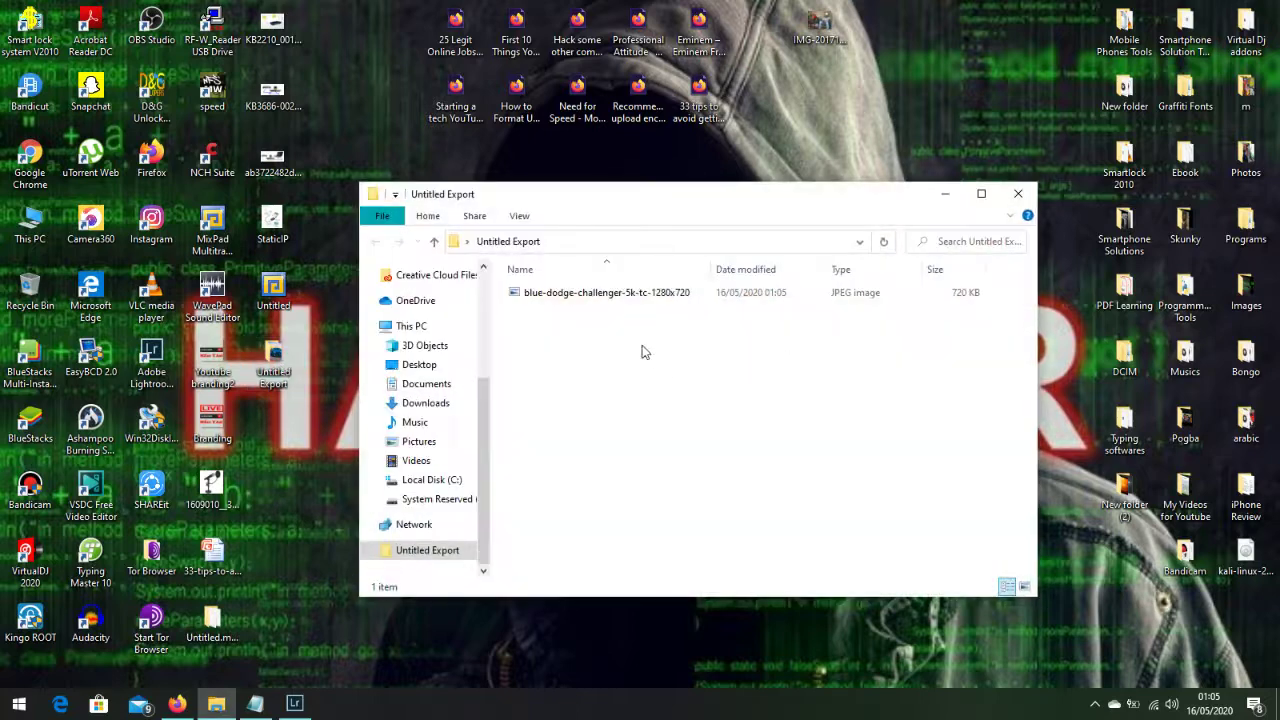
double_click(588, 292)
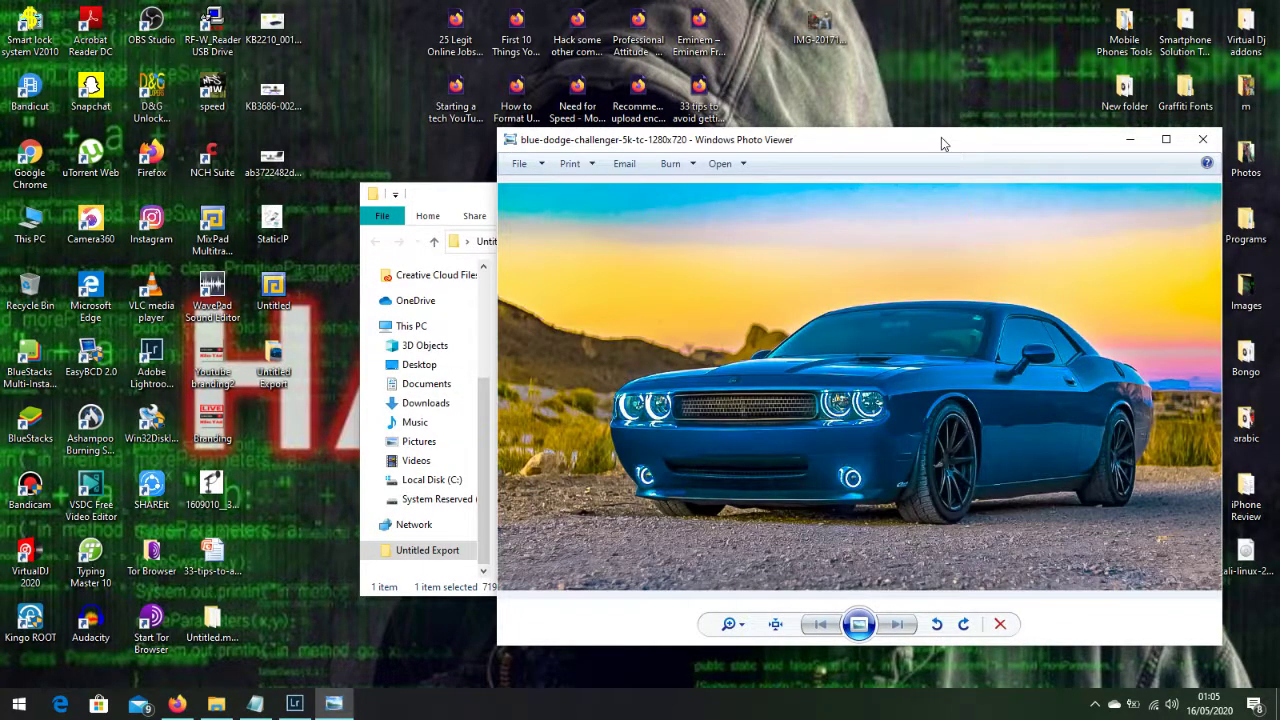
drag(941, 137, 491, 63)
Close the Untitled Export folder and open the Desktop's Images folder, scrolling down.
click(1018, 195)
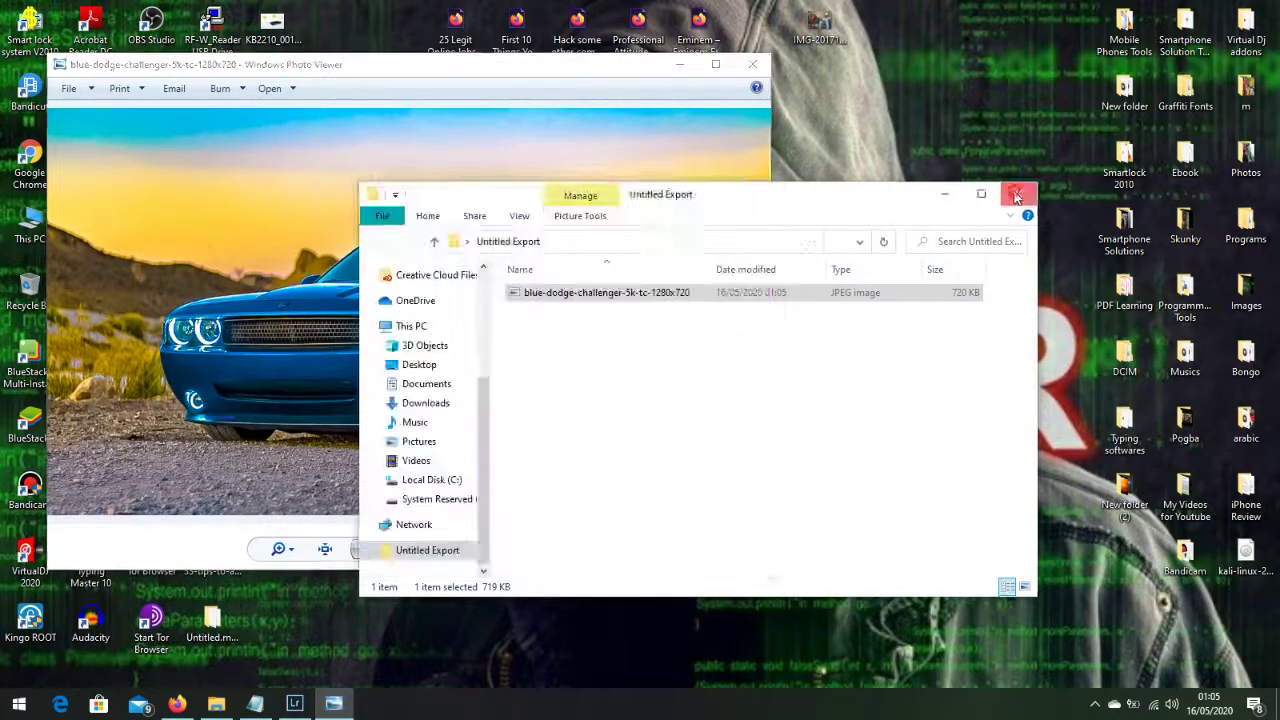
double_click(1255, 302)
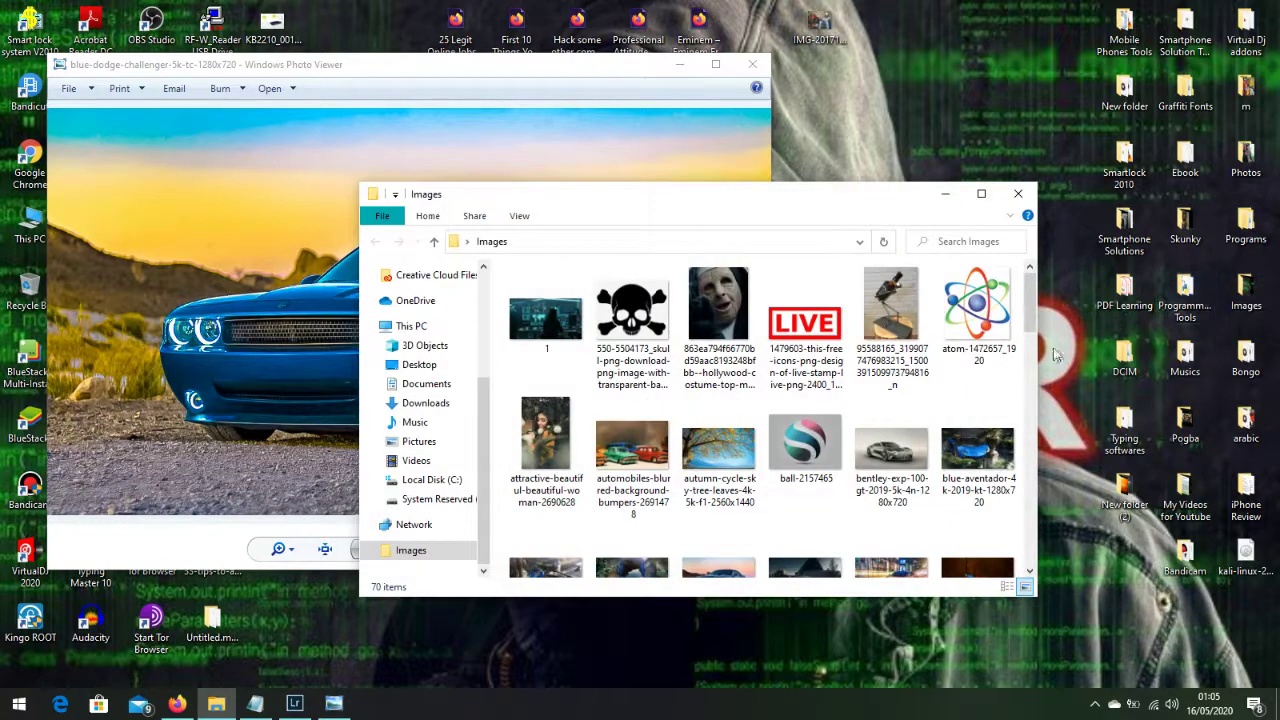
mouse_move(1034, 314)
mouse_down()
mouse_move(1030, 452)
mouse_move(1031, 346)
mouse_up()
Open the original blue-dodge-challenger photo and close the Images folder window.
double_click(704, 370)
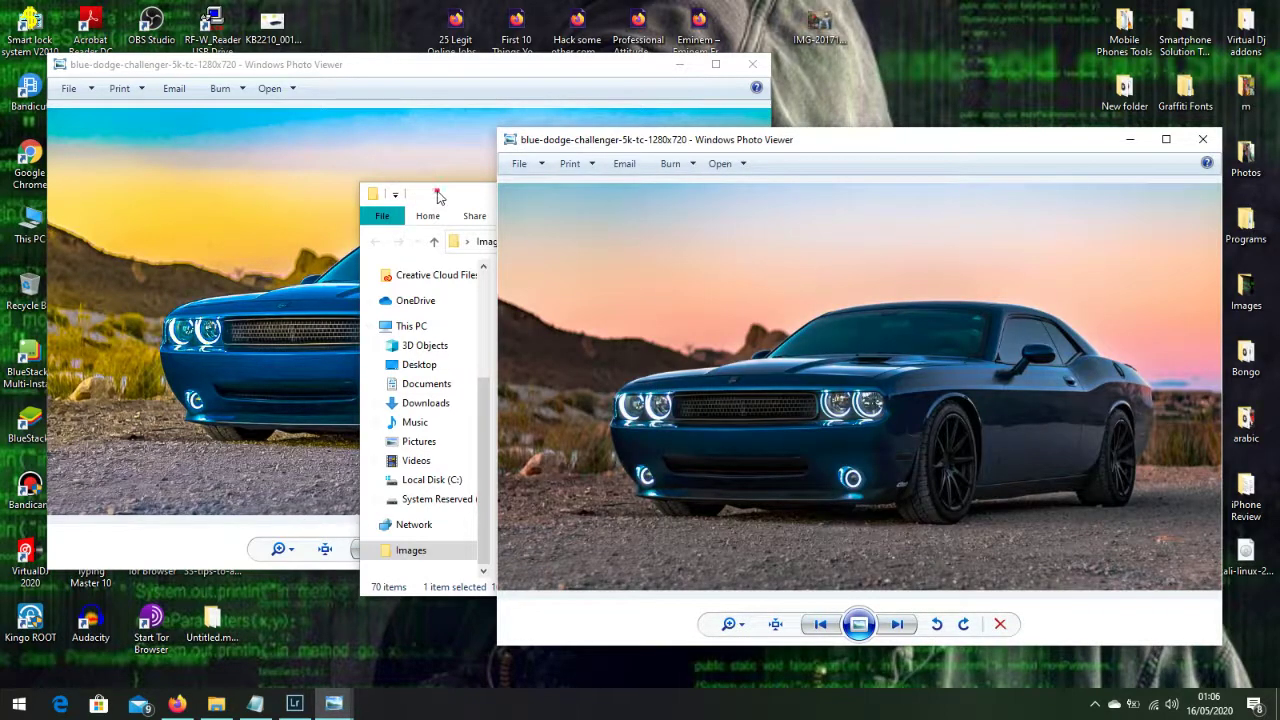
click(437, 197)
click(1014, 190)
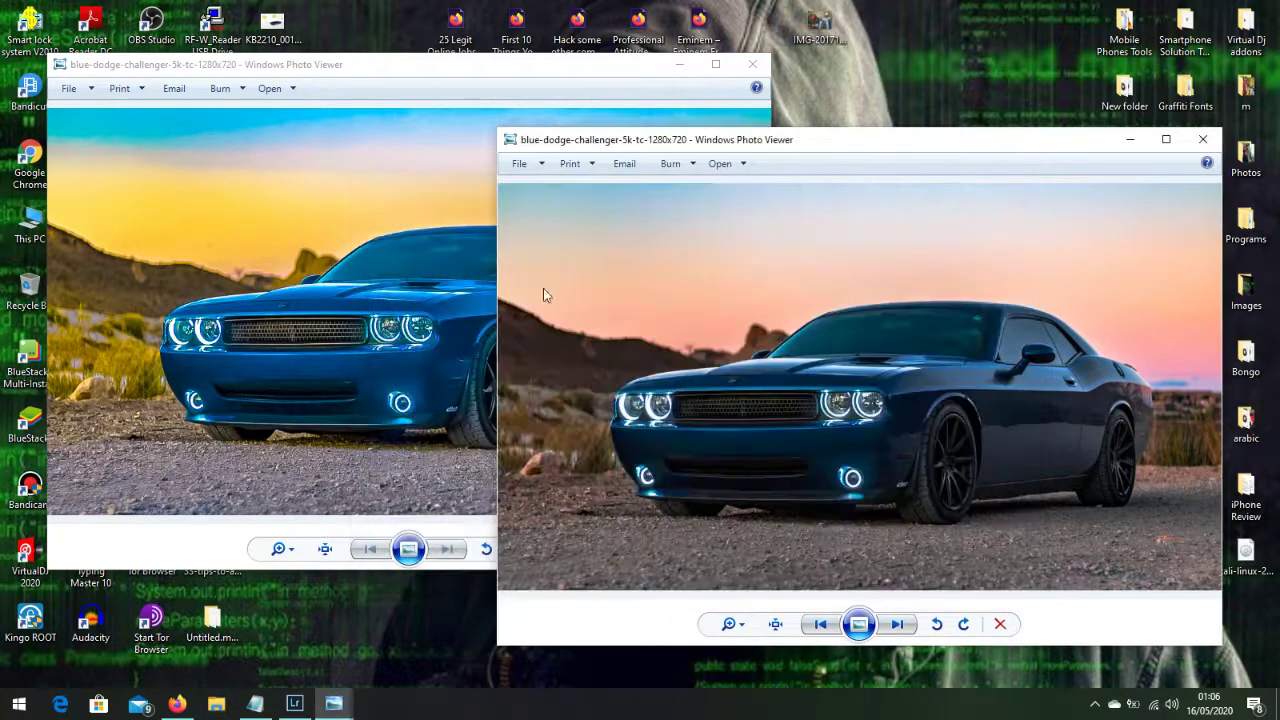
Resize and position the edited and original photo windows side by side.
drag(492, 260, 736, 262)
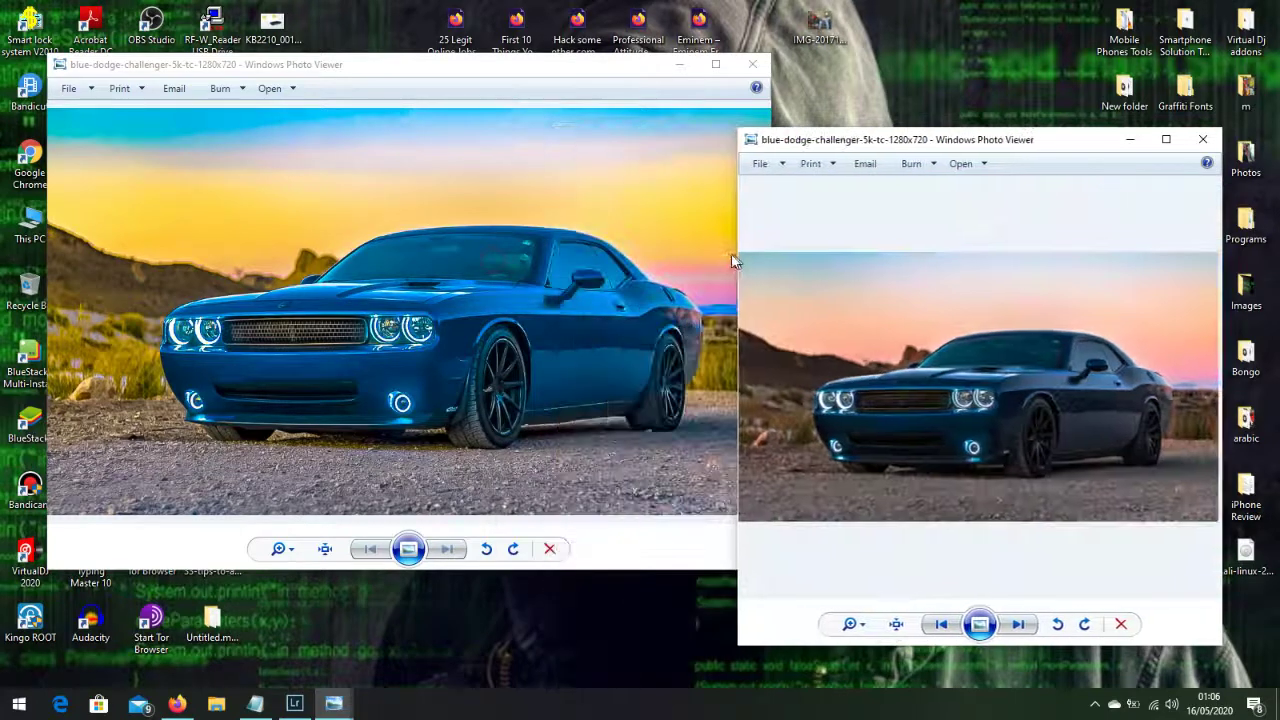
click(590, 62)
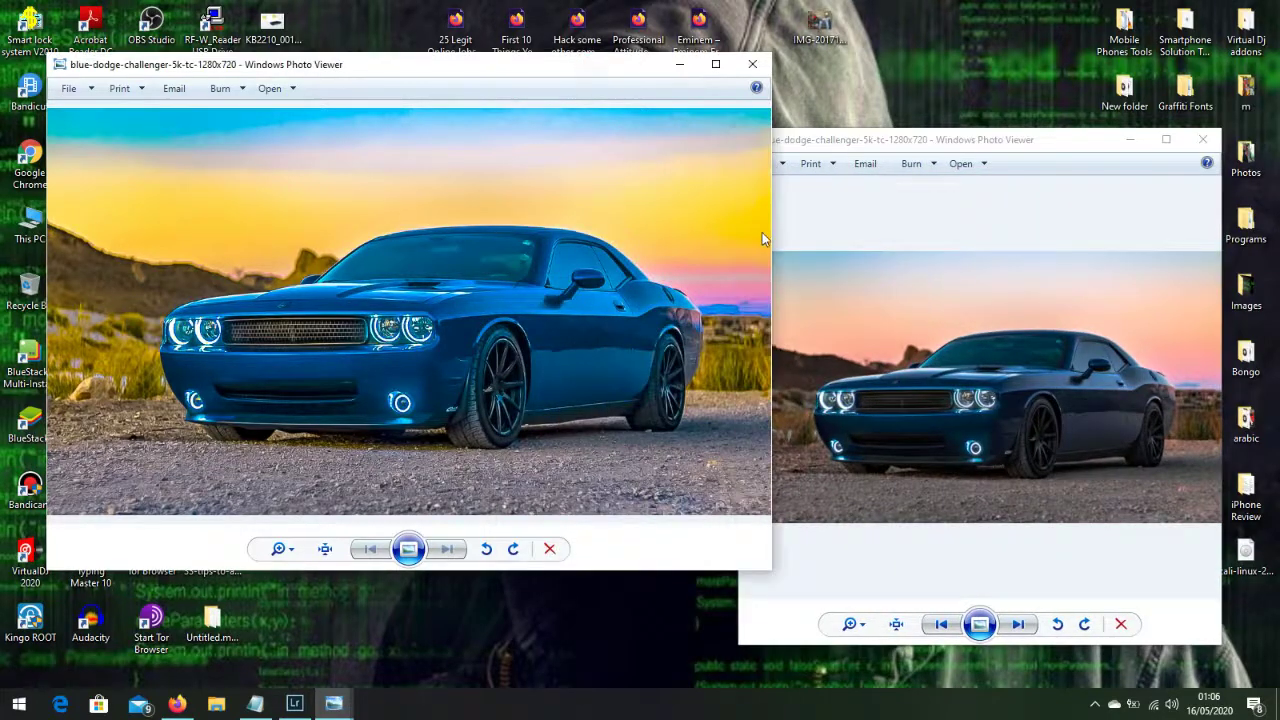
drag(773, 221, 705, 222)
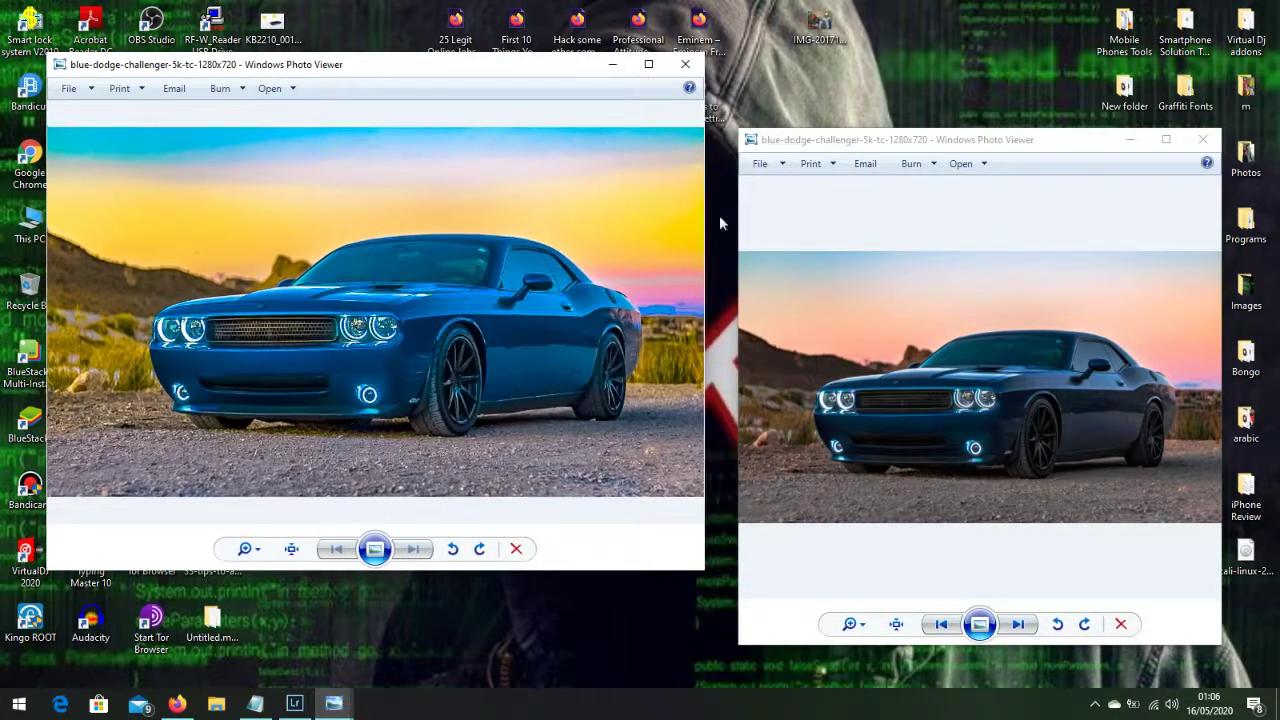
drag(895, 145, 877, 89)
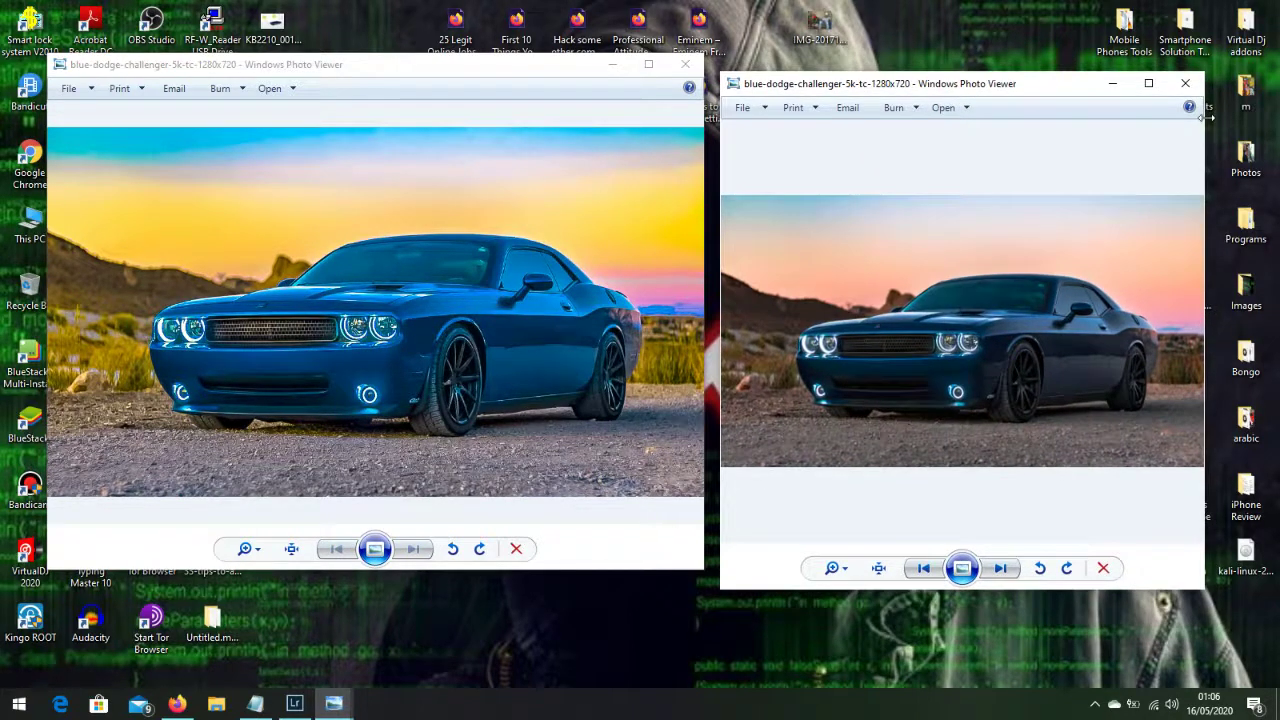
drag(1205, 117, 1275, 117)
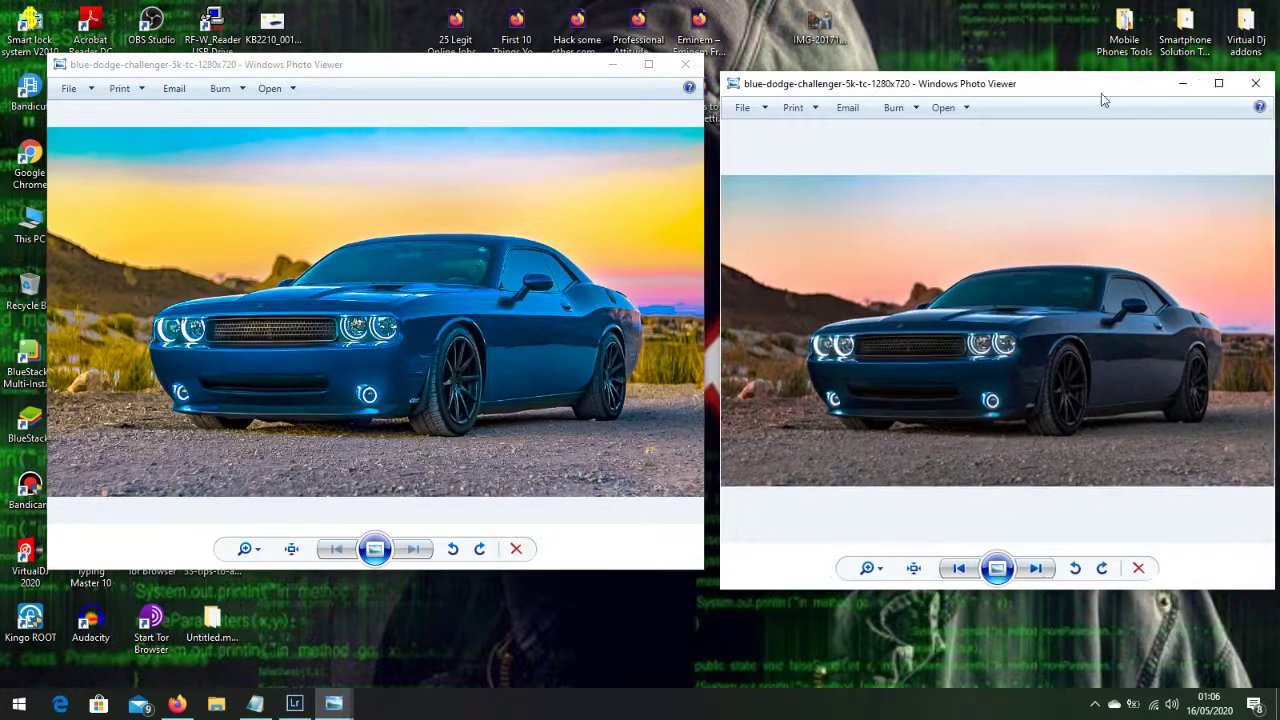
drag(1064, 93, 1053, 76)
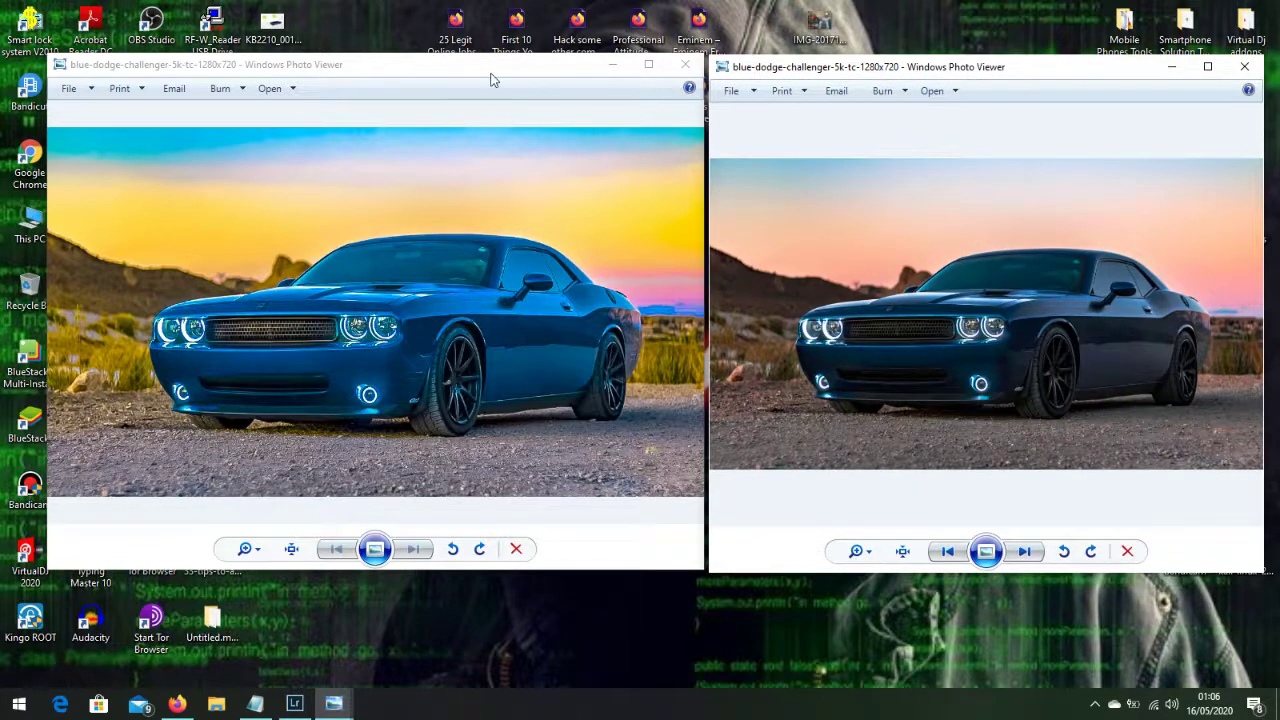
drag(485, 73, 454, 73)
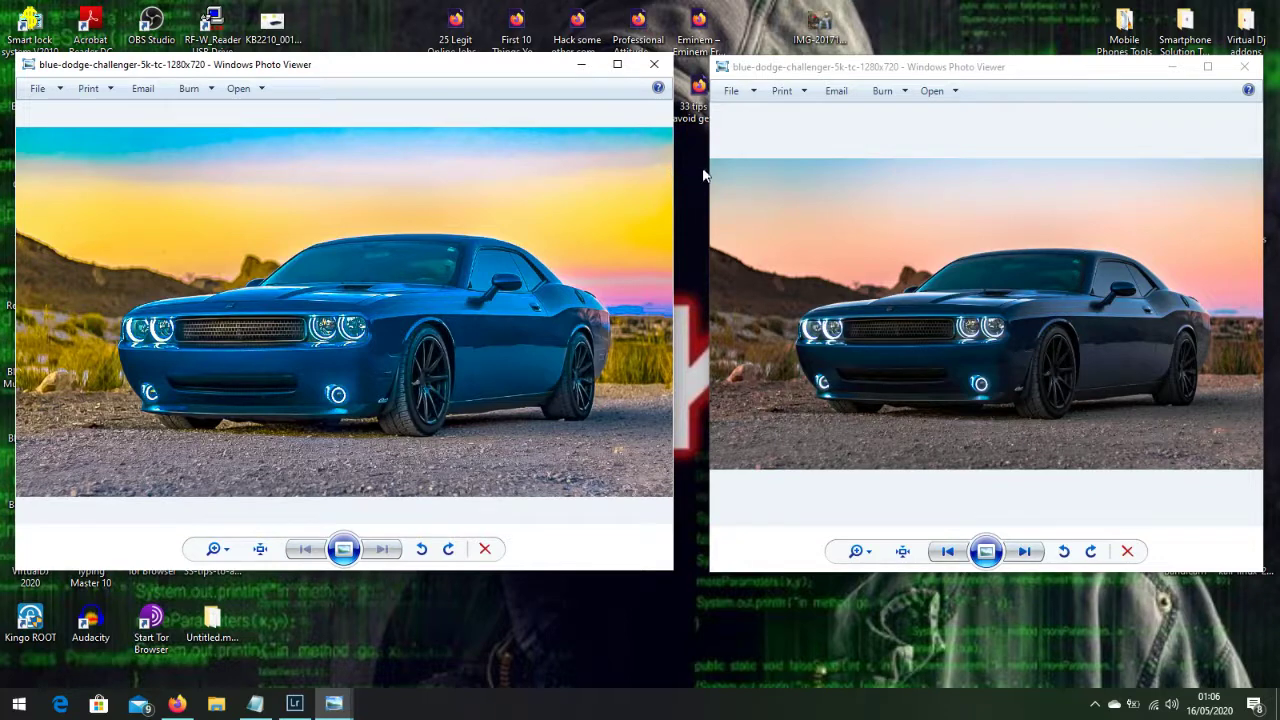
drag(707, 162, 677, 162)
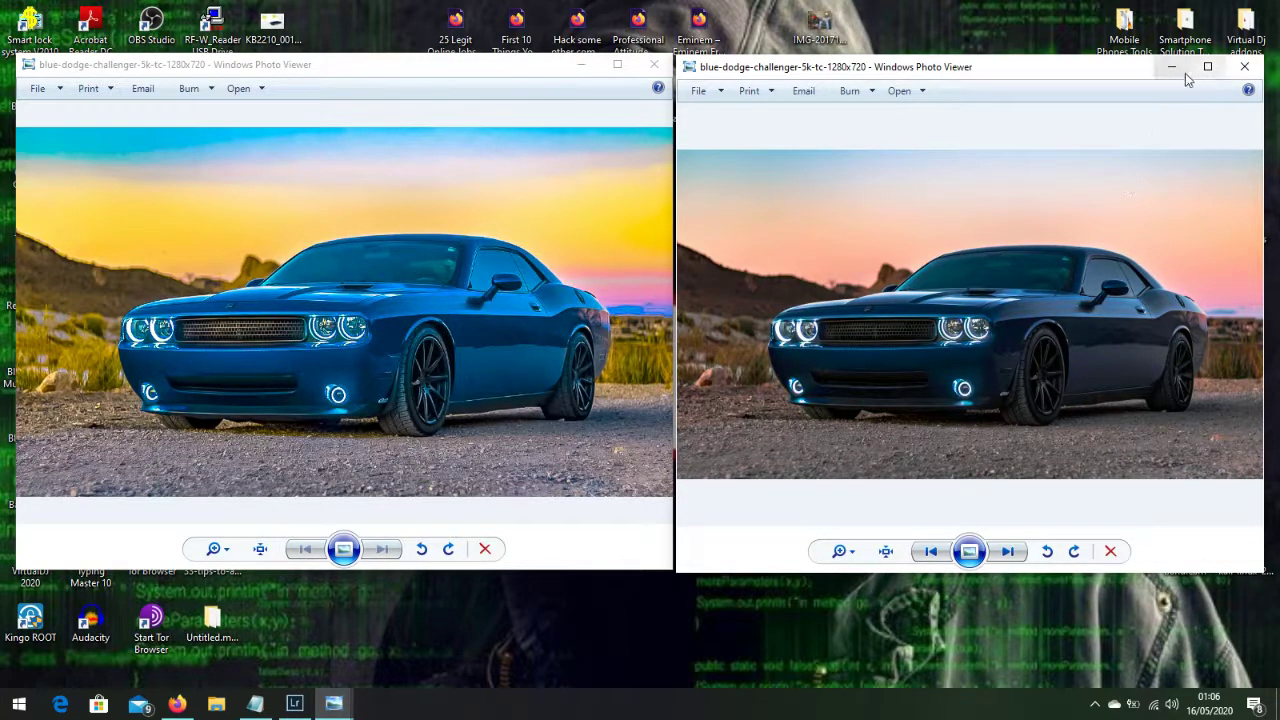
Close both Photo Viewer windows and show Bandicam's main window from the hidden tray icons.
click(1241, 67)
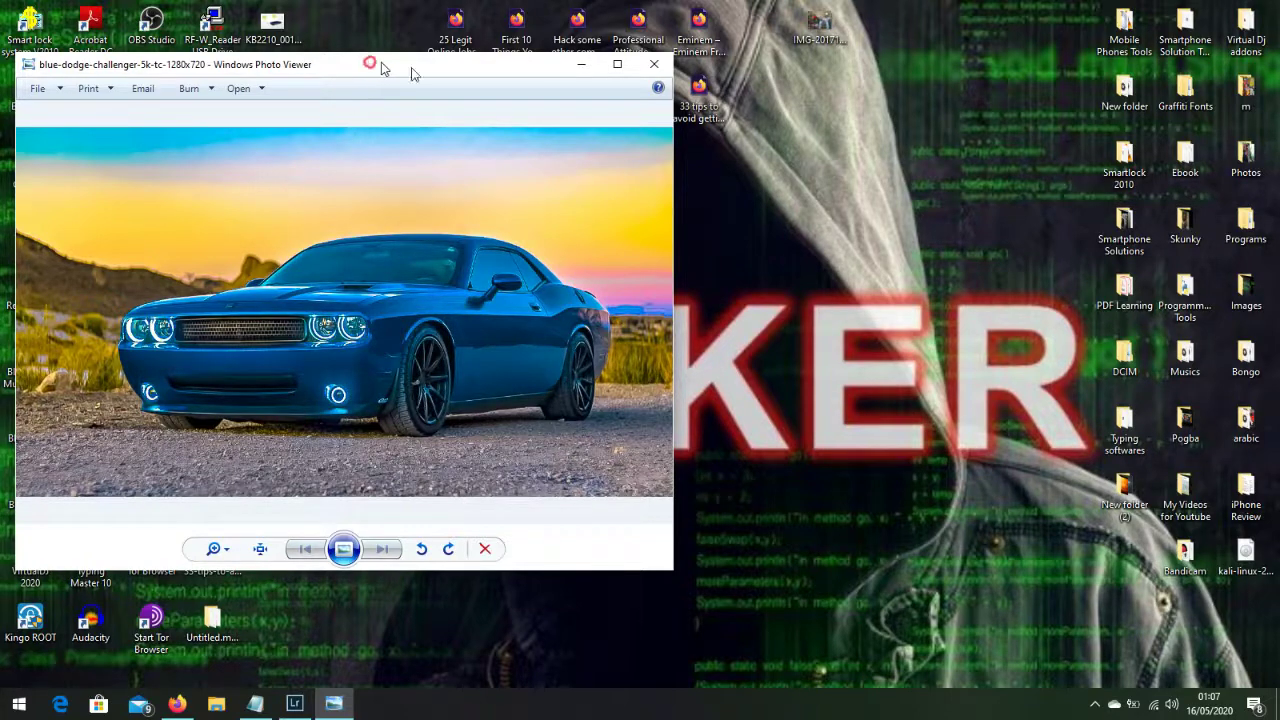
drag(412, 68, 619, 93)
click(862, 88)
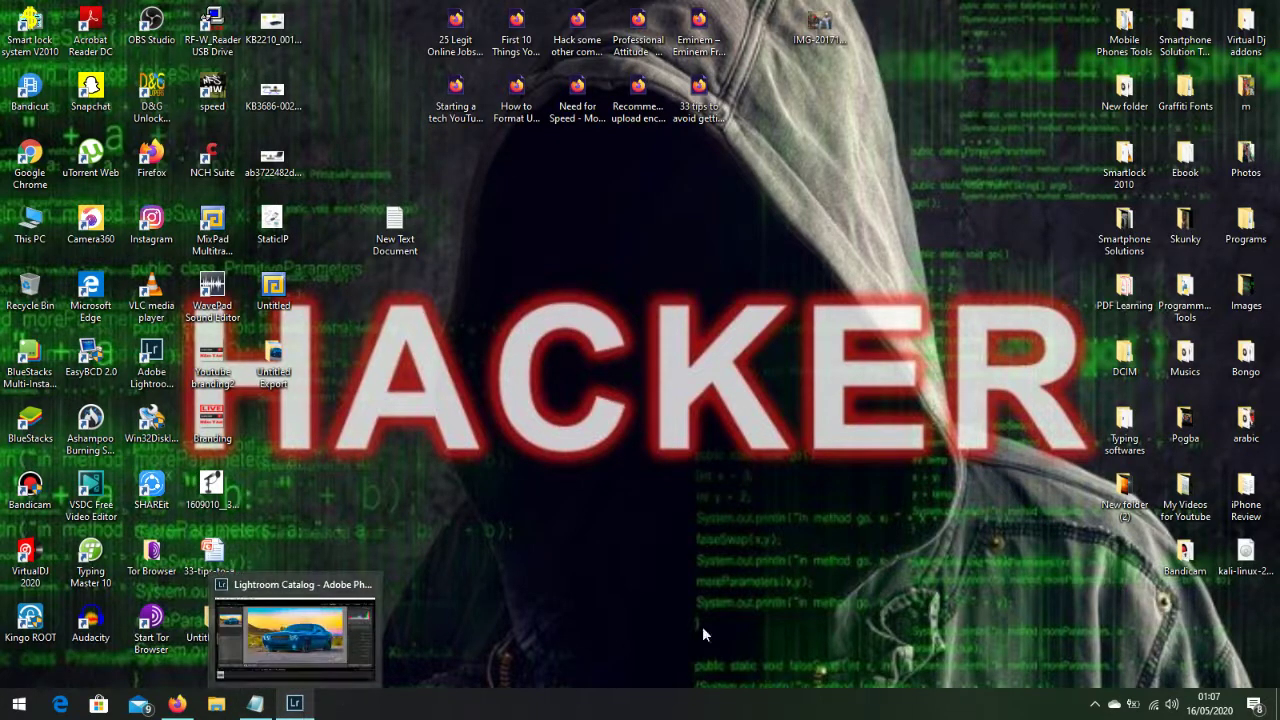
click(1095, 705)
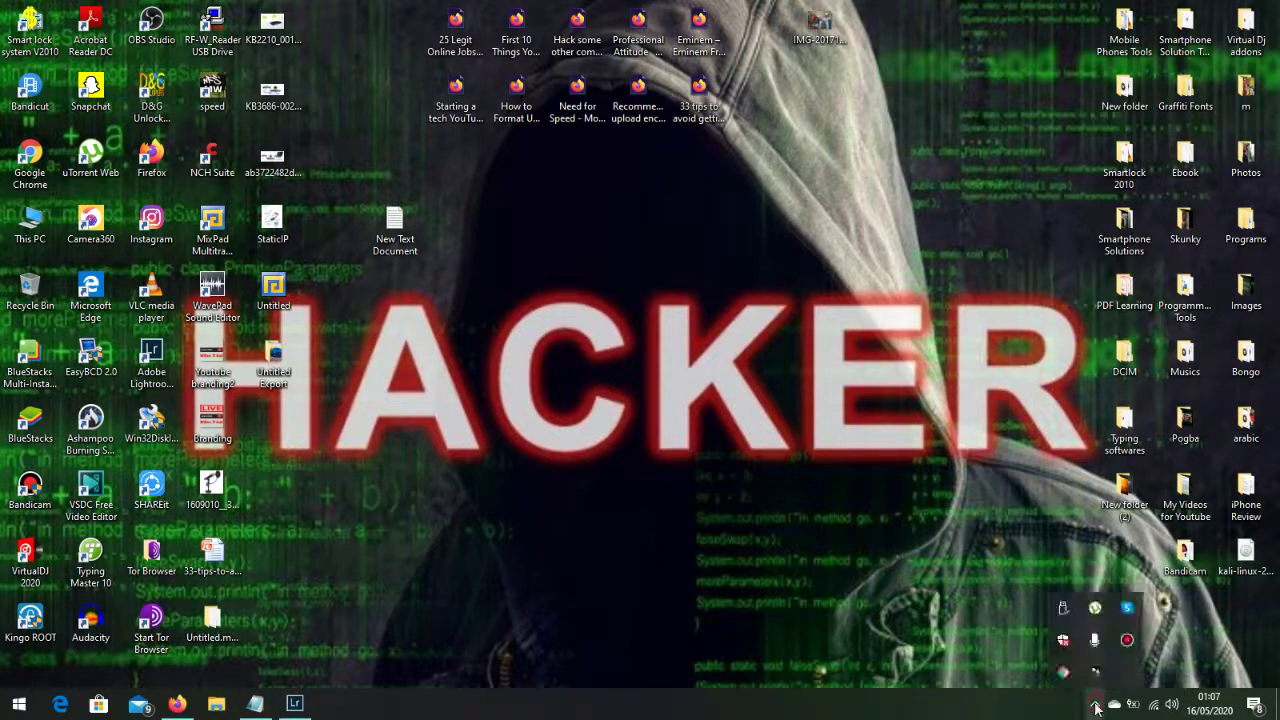
click(1127, 640)
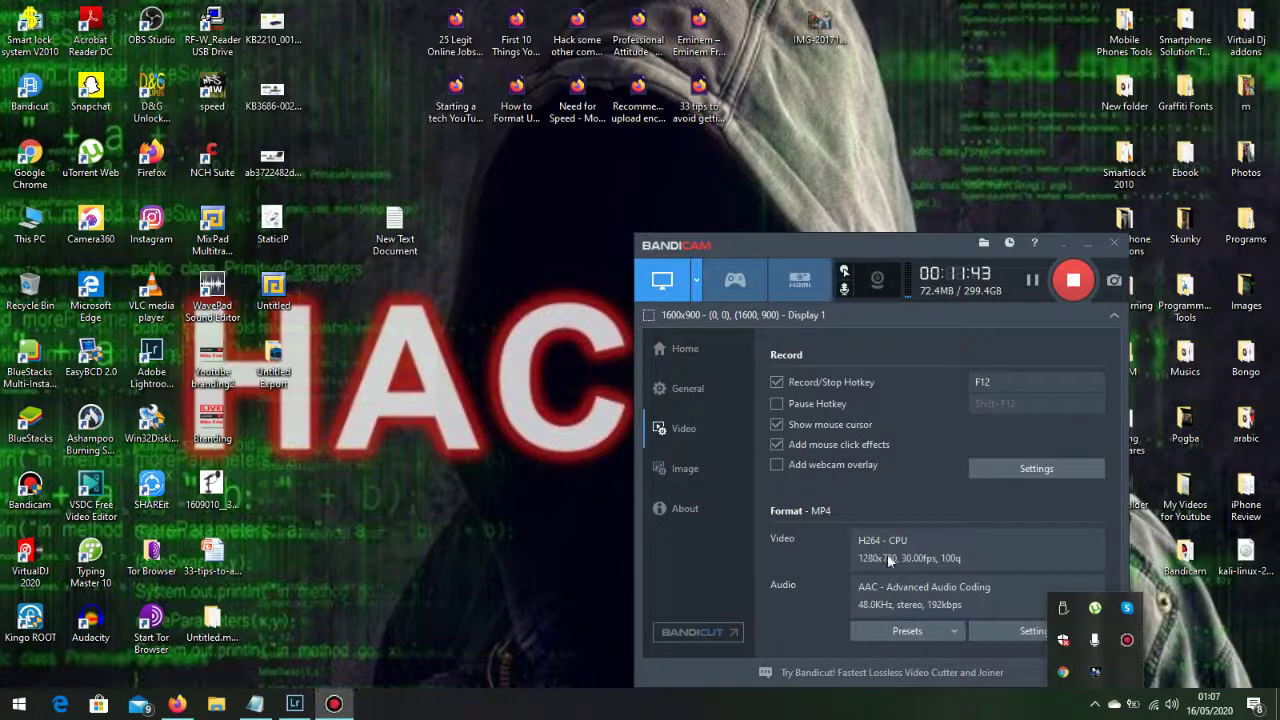